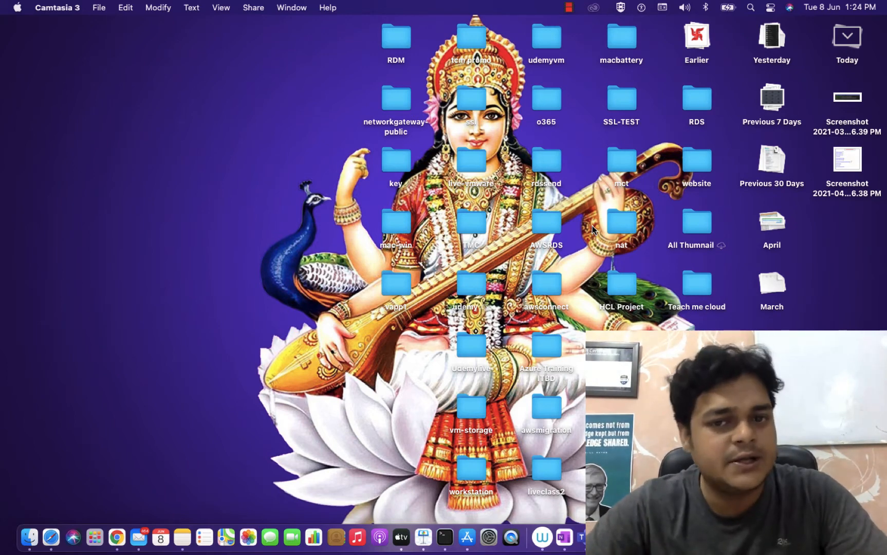
# - Switch Spaces right, past the Azure portal, to the full-screen Keynote AZ-303 Class 29 title slide
pyautogui.hotkey('ctrl', 'Right')
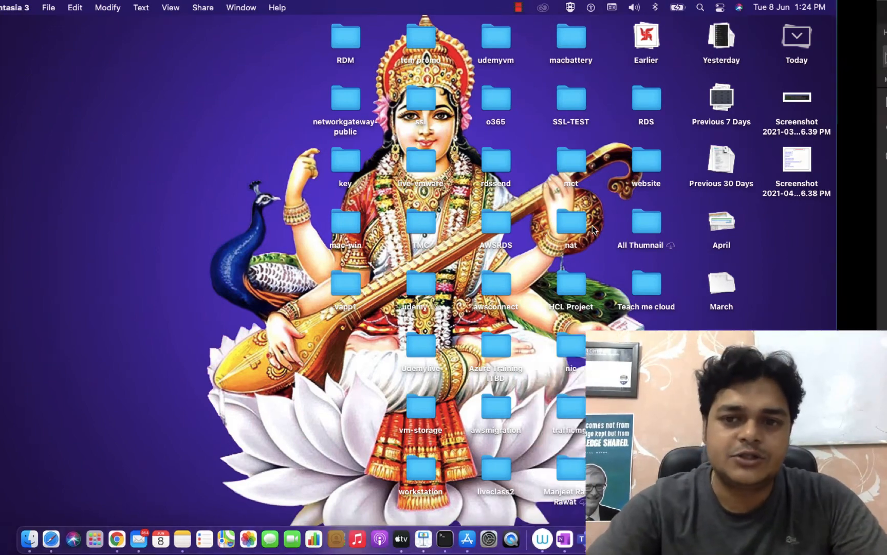
pyautogui.hotkey('ctrl', 'Right')
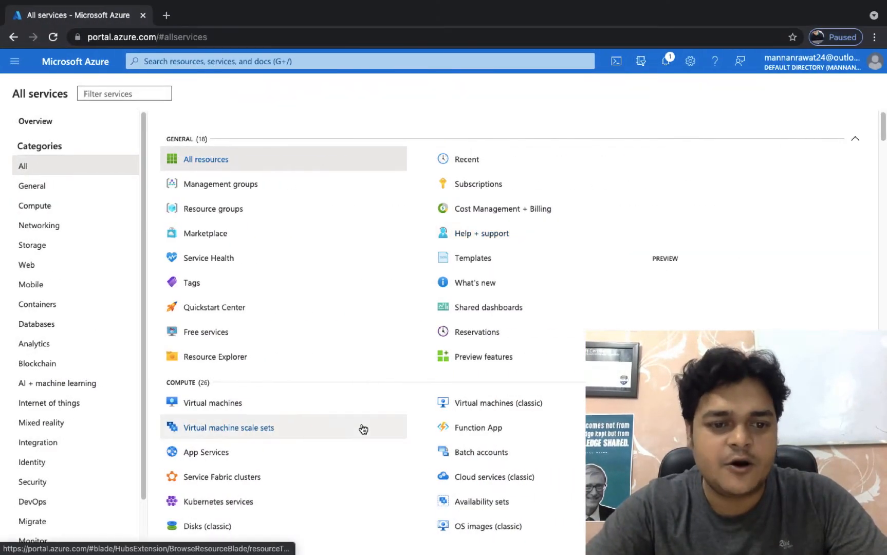
pyautogui.scroll(-4, 362, 428)
pyautogui.hotkey('ctrl', 'Right')
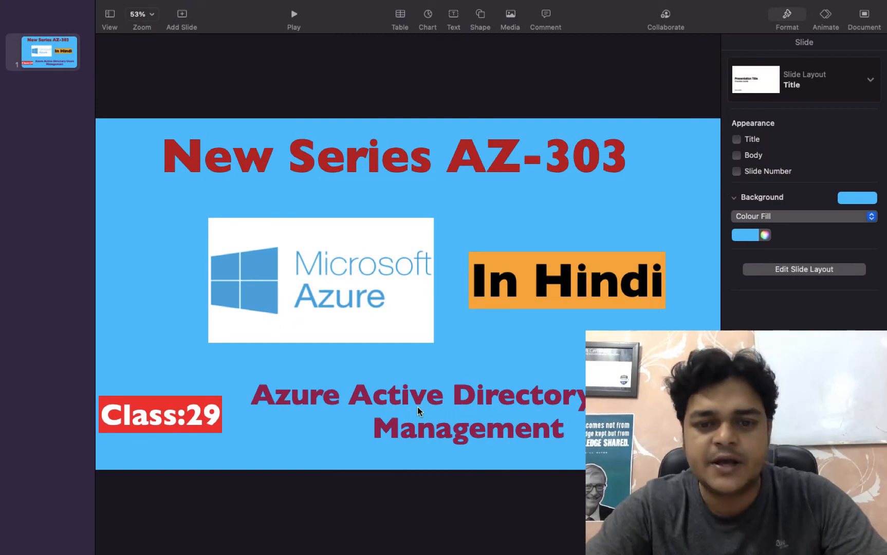
# - Switch Spaces back to the desktop and then on toward the full-screen OneNote 'Azure AD' page
pyautogui.hotkey('ctrl', 'Left')
pyautogui.hotkey('ctrl', 'Left')
pyautogui.hotkey('ctrl', 'Left')
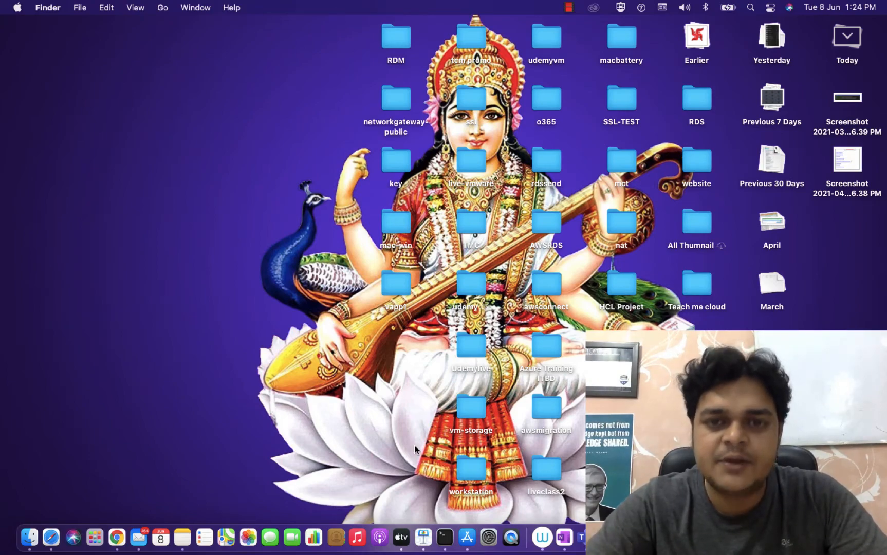
pyautogui.hotkey('ctrl', 'Right')
pyautogui.hotkey('ctrl', 'Left')
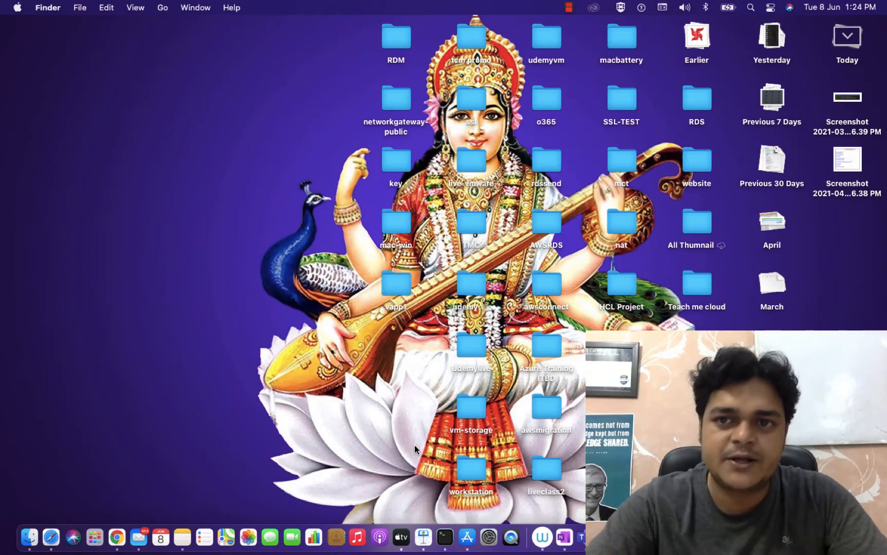
pyautogui.hotkey('ctrl', 'Right')
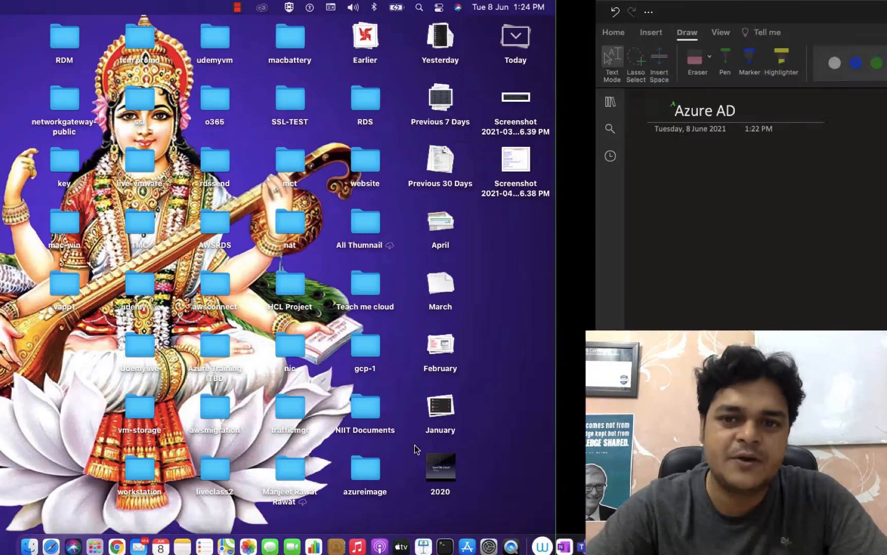
pyautogui.hotkey('ctrl', 'Right')
pyautogui.hotkey('ctrl', 'Left')
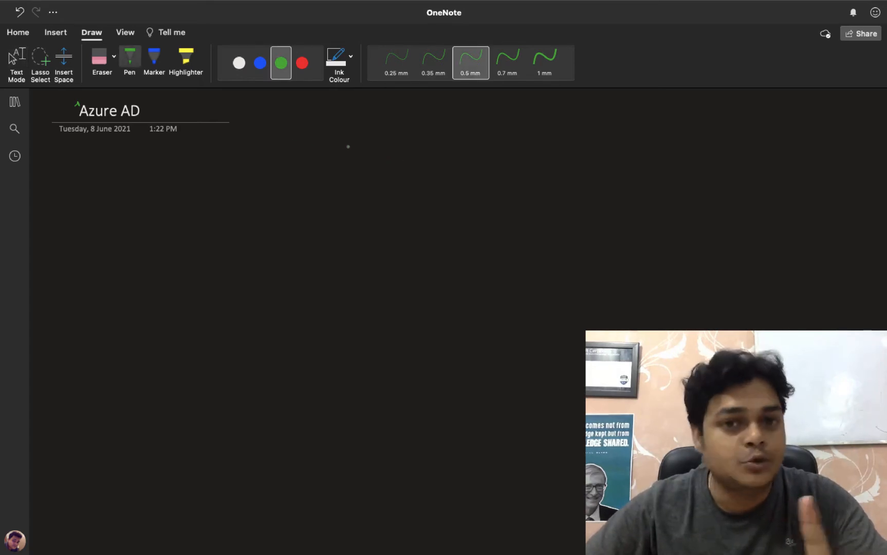
# - Handwrite 'Azure-AD' in green pen and draw a box around it
pyautogui.moveTo(321, 175)
pyautogui.mouseDown()
pyautogui.moveTo(328, 147)
pyautogui.moveTo(335, 174)
pyautogui.moveTo(333, 163)
pyautogui.mouseUp()
pyautogui.moveTo(337, 159)
pyautogui.mouseDown()
pyautogui.moveTo(351, 172)
pyautogui.moveTo(364, 164)
pyautogui.moveTo(371, 175)
pyautogui.moveTo(405, 163)
pyautogui.mouseUp()
pyautogui.moveTo(411, 173)
pyautogui.mouseDown()
pyautogui.moveTo(419, 149)
pyautogui.moveTo(426, 178)
pyautogui.mouseUp()
pyautogui.moveTo(413, 165)
pyautogui.mouseDown()
pyautogui.moveTo(428, 161)
pyautogui.moveTo(431, 177)
pyautogui.mouseUp()
pyautogui.moveTo(430, 150); pyautogui.dragTo(430, 173)
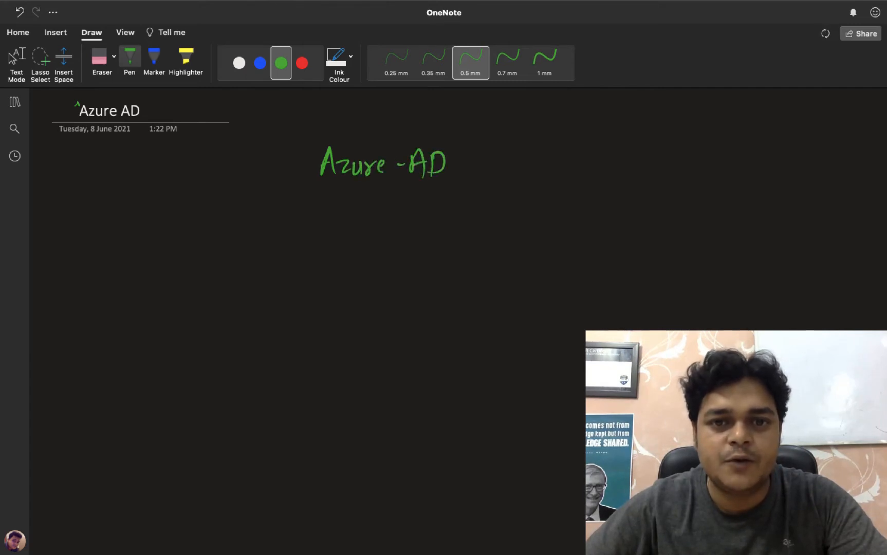
pyautogui.moveTo(311, 142)
pyautogui.mouseDown()
pyautogui.moveTo(302, 190)
pyautogui.moveTo(453, 187)
pyautogui.moveTo(454, 139)
pyautogui.moveTo(310, 137)
pyautogui.mouseUp()
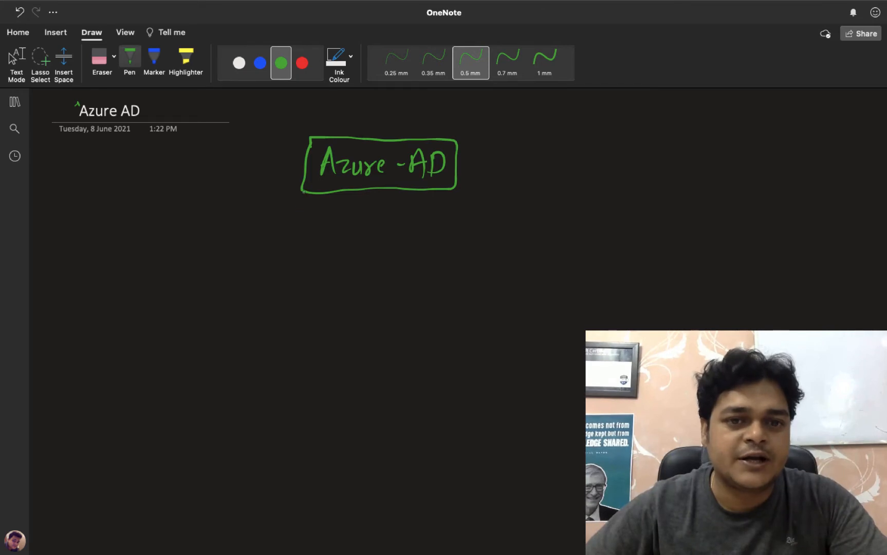
# - Draw three arrows from the box, pointing down-left, straight down and down-right
pyautogui.moveTo(301, 191); pyautogui.dragTo(215, 270)
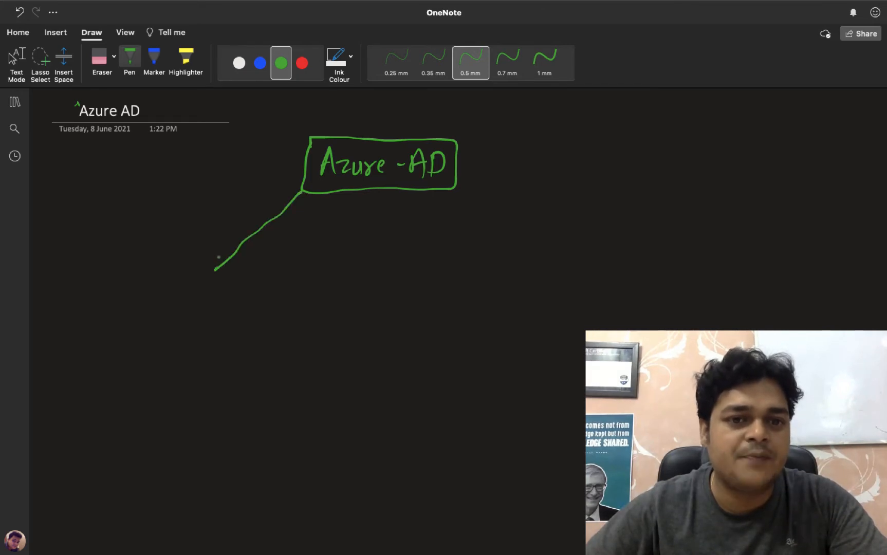
pyautogui.moveTo(380, 189); pyautogui.dragTo(365, 297)
pyautogui.moveTo(356, 284)
pyautogui.mouseDown()
pyautogui.moveTo(363, 294)
pyautogui.moveTo(376, 285)
pyautogui.mouseUp()
pyautogui.moveTo(457, 186); pyautogui.dragTo(509, 281)
pyautogui.moveTo(512, 264); pyautogui.dragTo(510, 282)
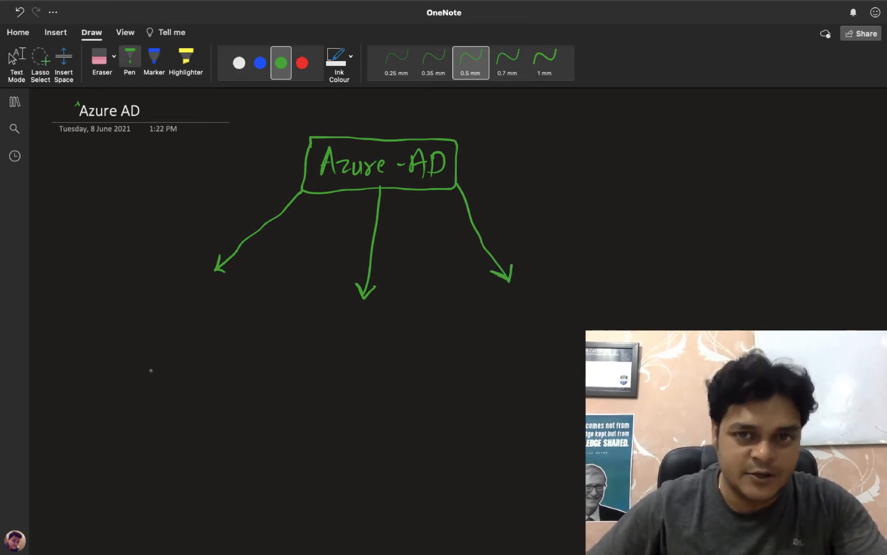
# - Label the left arrow 'Normal user creation'
pyautogui.moveTo(169, 314)
pyautogui.mouseDown()
pyautogui.moveTo(172, 296)
pyautogui.moveTo(184, 292)
pyautogui.moveTo(241, 311)
pyautogui.mouseUp()
pyautogui.moveTo(179, 334)
pyautogui.mouseDown()
pyautogui.moveTo(190, 335)
pyautogui.moveTo(194, 350)
pyautogui.mouseUp()
pyautogui.moveTo(206, 343); pyautogui.dragTo(228, 332)
pyautogui.moveTo(183, 379)
pyautogui.mouseDown()
pyautogui.moveTo(180, 391)
pyautogui.moveTo(204, 375)
pyautogui.moveTo(222, 381)
pyautogui.moveTo(229, 364)
pyautogui.moveTo(240, 379)
pyautogui.moveTo(265, 368)
pyautogui.moveTo(272, 377)
pyautogui.mouseUp()
# - Label the middle arrow 'Guest user'
pyautogui.moveTo(351, 333)
pyautogui.mouseDown()
pyautogui.moveTo(347, 367)
pyautogui.moveTo(370, 348)
pyautogui.moveTo(371, 363)
pyautogui.mouseUp()
pyautogui.moveTo(377, 355)
pyautogui.mouseDown()
pyautogui.moveTo(385, 345)
pyautogui.moveTo(386, 363)
pyautogui.mouseUp()
pyautogui.moveTo(396, 347)
pyautogui.mouseDown()
pyautogui.moveTo(388, 365)
pyautogui.moveTo(395, 362)
pyautogui.mouseUp()
pyautogui.moveTo(406, 344); pyautogui.dragTo(404, 366)
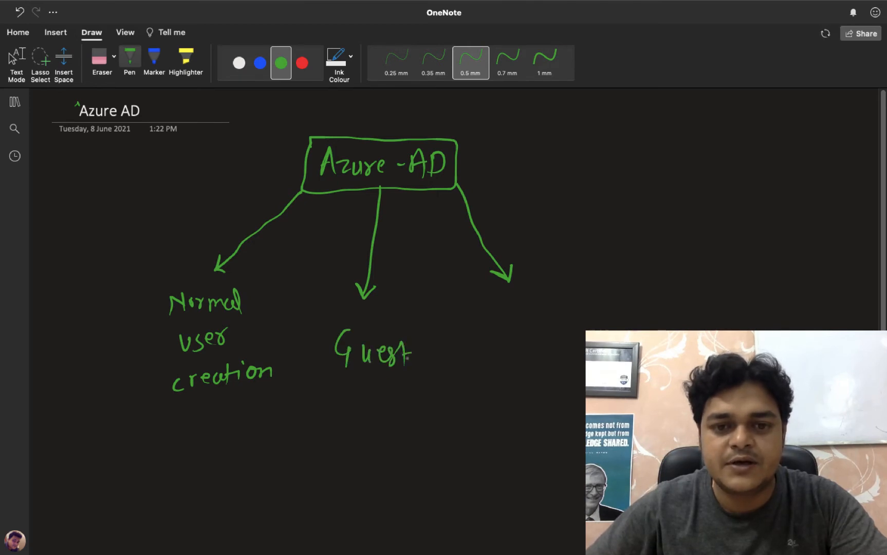
pyautogui.moveTo(351, 387)
pyautogui.mouseDown()
pyautogui.moveTo(353, 398)
pyautogui.moveTo(362, 391)
pyautogui.mouseUp()
pyautogui.moveTo(373, 389)
pyautogui.mouseDown()
pyautogui.moveTo(365, 406)
pyautogui.moveTo(406, 390)
pyautogui.mouseUp()
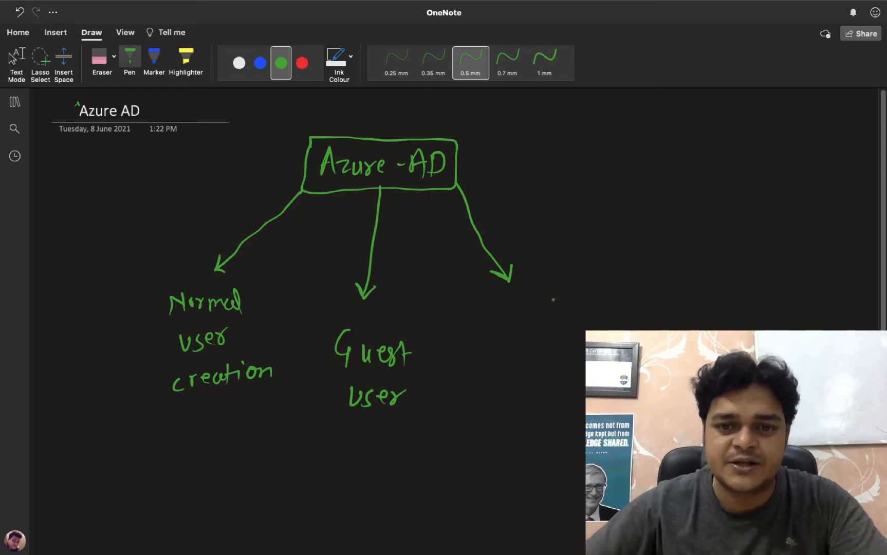
# - Label the right arrow 'Sych user' and stop drawing
pyautogui.moveTo(507, 314); pyautogui.dragTo(494, 338)
pyautogui.moveTo(511, 325); pyautogui.dragTo(536, 339)
pyautogui.moveTo(548, 326); pyautogui.dragTo(562, 328)
pyautogui.moveTo(501, 392); pyautogui.dragTo(511, 394)
pyautogui.moveTo(523, 375)
pyautogui.mouseDown()
pyautogui.moveTo(518, 391)
pyautogui.moveTo(566, 374)
pyautogui.mouseUp()
pyautogui.press('Escape')
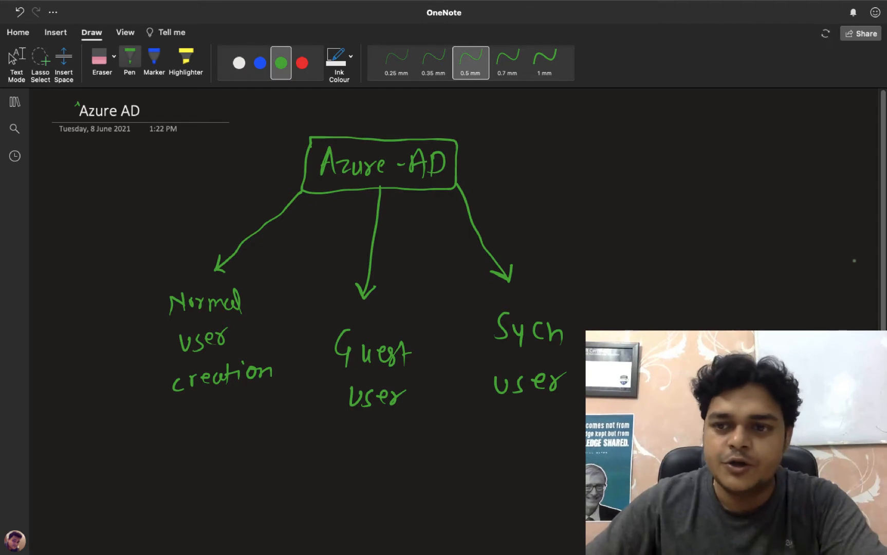
pyautogui.scroll(-4, 880, 275)
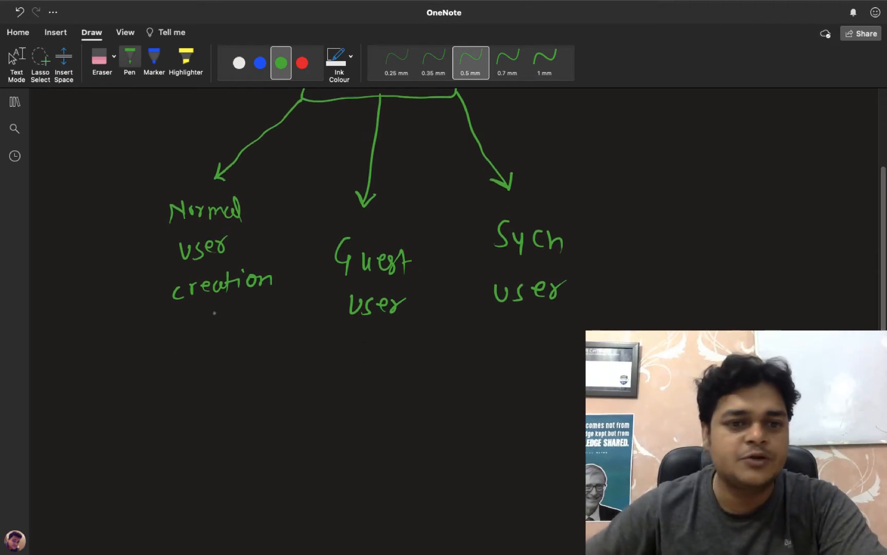
# - Branch Normal user creation into two arrows labelled 'Single User Creation' and 'Multi User Creation'
pyautogui.moveTo(218, 300)
pyautogui.mouseDown()
pyautogui.moveTo(217, 324)
pyautogui.moveTo(165, 378)
pyautogui.moveTo(149, 411)
pyautogui.moveTo(156, 400)
pyautogui.mouseUp()
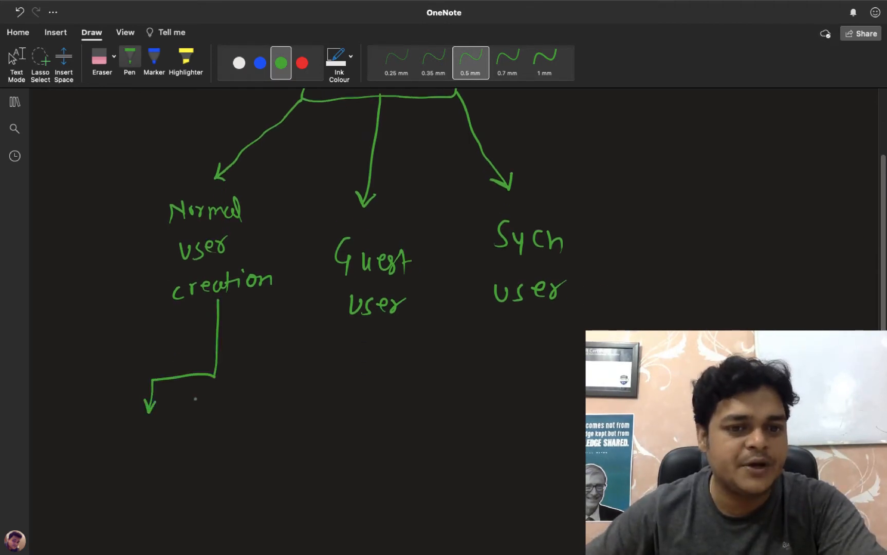
pyautogui.moveTo(215, 375)
pyautogui.mouseDown()
pyautogui.moveTo(261, 368)
pyautogui.moveTo(247, 406)
pyautogui.moveTo(266, 404)
pyautogui.mouseUp()
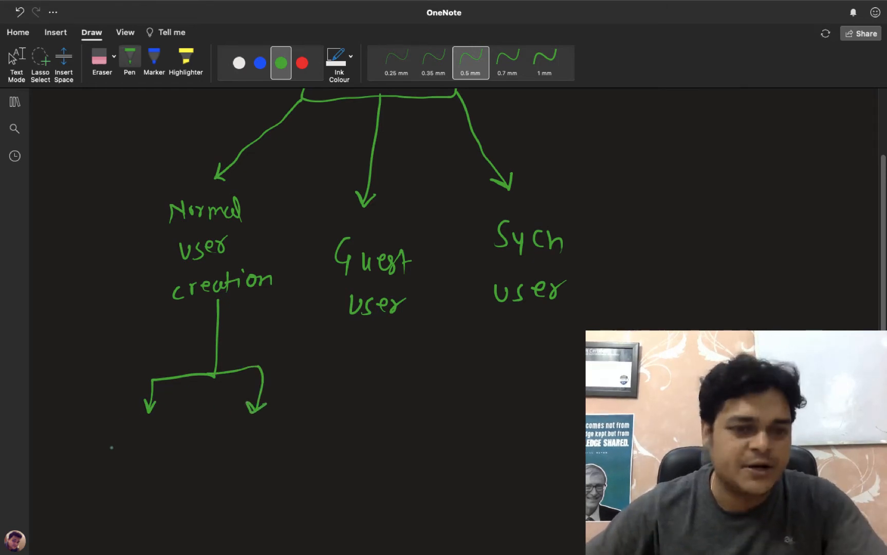
pyautogui.moveTo(103, 433)
pyautogui.mouseDown()
pyautogui.moveTo(92, 452)
pyautogui.moveTo(139, 452)
pyautogui.moveTo(221, 427)
pyautogui.mouseUp()
pyautogui.moveTo(114, 485)
pyautogui.mouseDown()
pyautogui.moveTo(100, 504)
pyautogui.moveTo(172, 478)
pyautogui.moveTo(193, 487)
pyautogui.mouseUp()
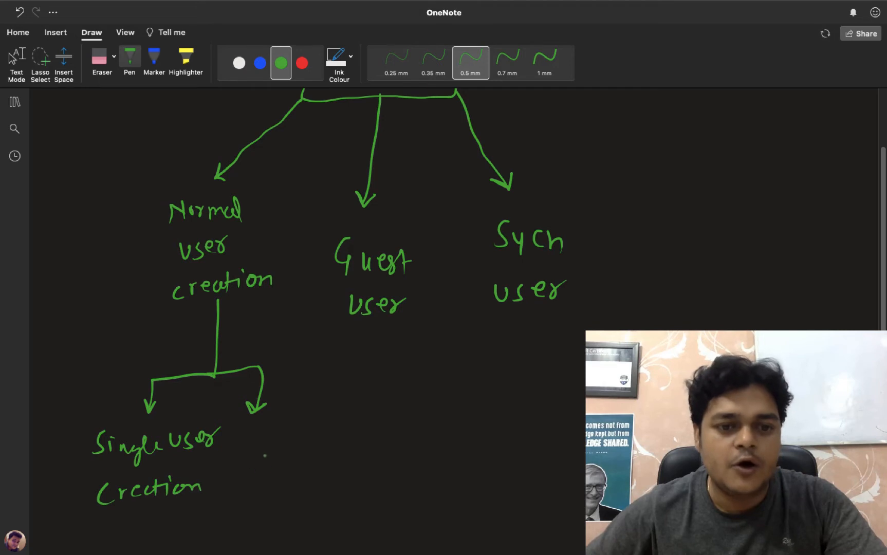
pyautogui.moveTo(262, 457)
pyautogui.mouseDown()
pyautogui.moveTo(268, 437)
pyautogui.moveTo(280, 452)
pyautogui.moveTo(310, 455)
pyautogui.moveTo(407, 425)
pyautogui.mouseUp()
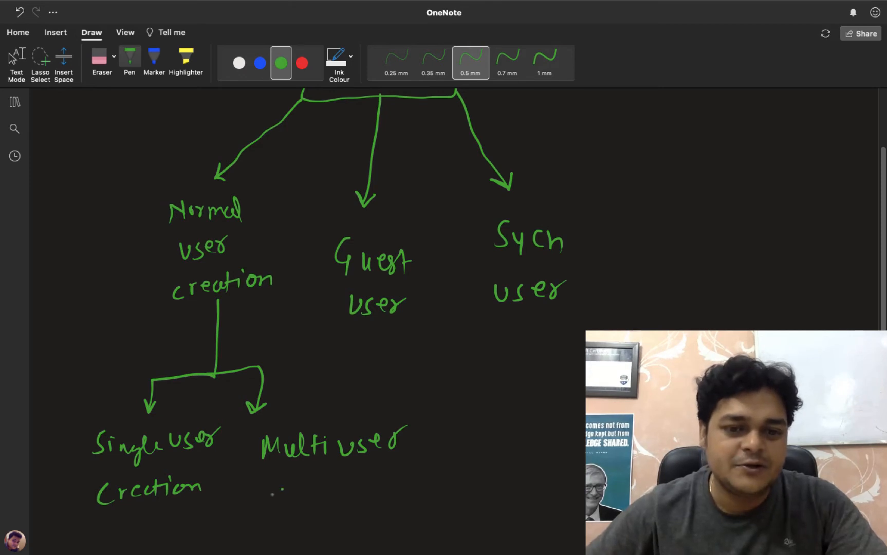
pyautogui.moveTo(282, 489)
pyautogui.mouseDown()
pyautogui.moveTo(322, 501)
pyautogui.moveTo(345, 497)
pyautogui.moveTo(350, 486)
pyautogui.moveTo(383, 504)
pyautogui.mouseUp()
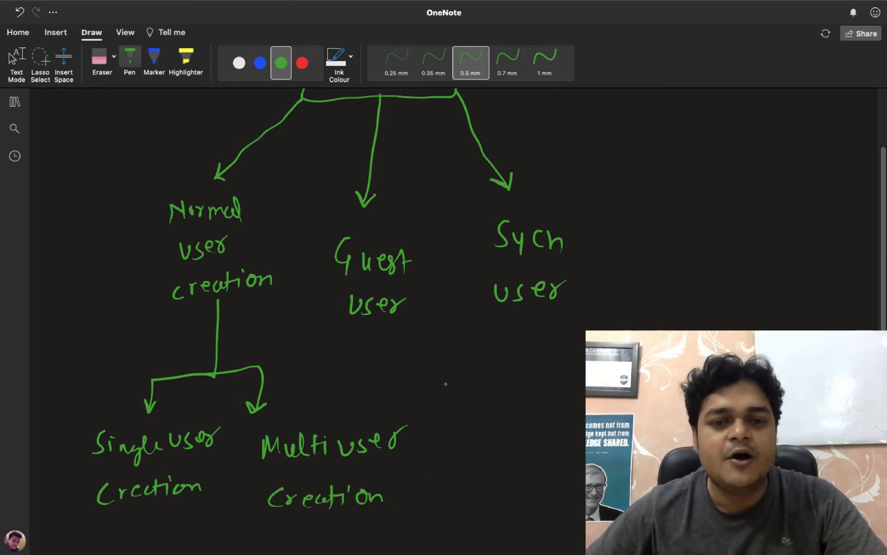
# - Draw an arrow down from Guest user labelled 'Guest User A/C'
pyautogui.moveTo(390, 317)
pyautogui.mouseDown()
pyautogui.moveTo(455, 341)
pyautogui.moveTo(448, 394)
pyautogui.moveTo(466, 396)
pyautogui.moveTo(457, 445)
pyautogui.moveTo(527, 430)
pyautogui.moveTo(569, 444)
pyautogui.moveTo(584, 437)
pyautogui.mouseUp()
pyautogui.moveTo(471, 481)
pyautogui.mouseDown()
pyautogui.moveTo(462, 501)
pyautogui.moveTo(491, 483)
pyautogui.moveTo(504, 498)
pyautogui.mouseUp()
pyautogui.moveTo(529, 476); pyautogui.dragTo(517, 494)
pyautogui.click(550, 485)
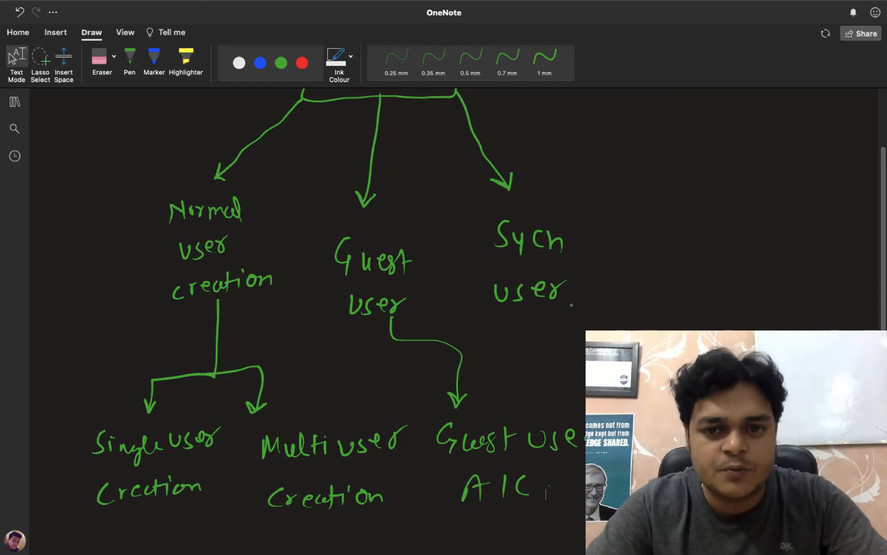
# - Review the finished diagram and switch back to the desktop
pyautogui.scroll(3, 359, 256)
pyautogui.scroll(-3, 545, 520)
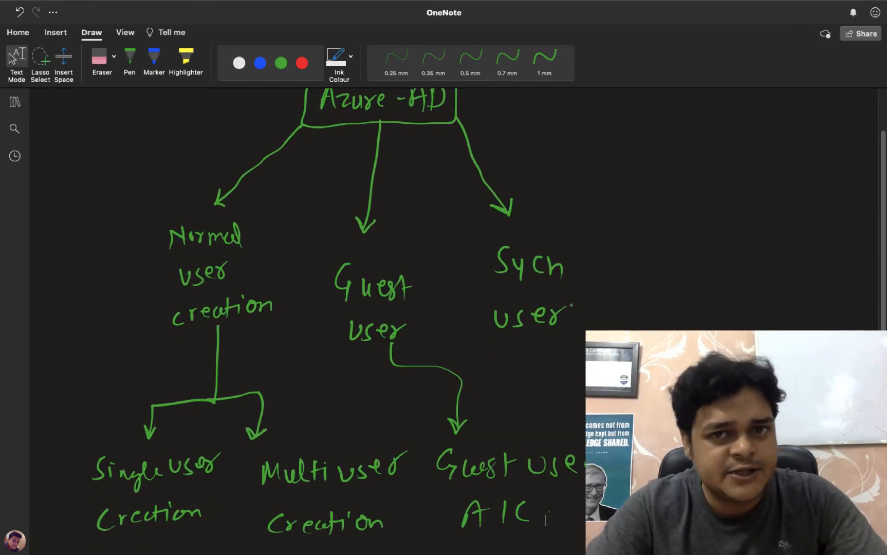
pyautogui.hotkey('ctrl', 'Left')
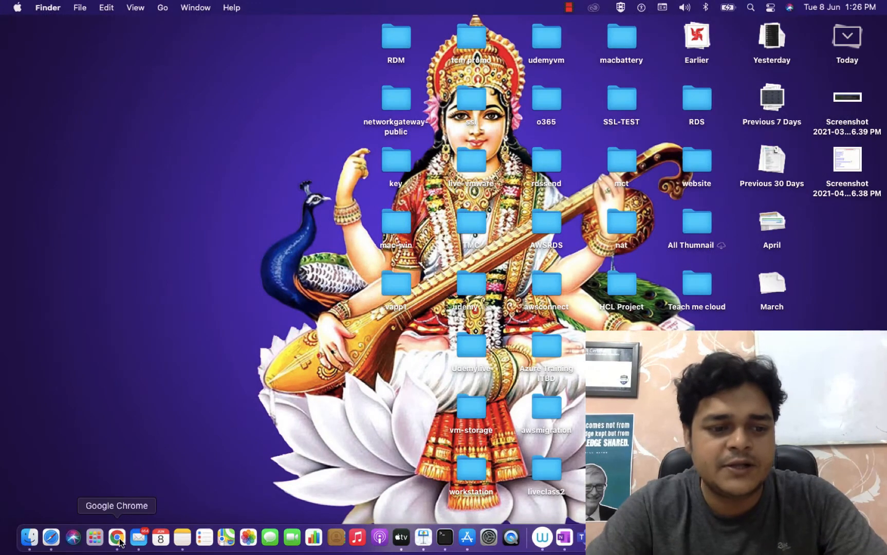
# - In Chrome, go through Security services to Azure Active Directory's Users list
pyautogui.click(119, 541)
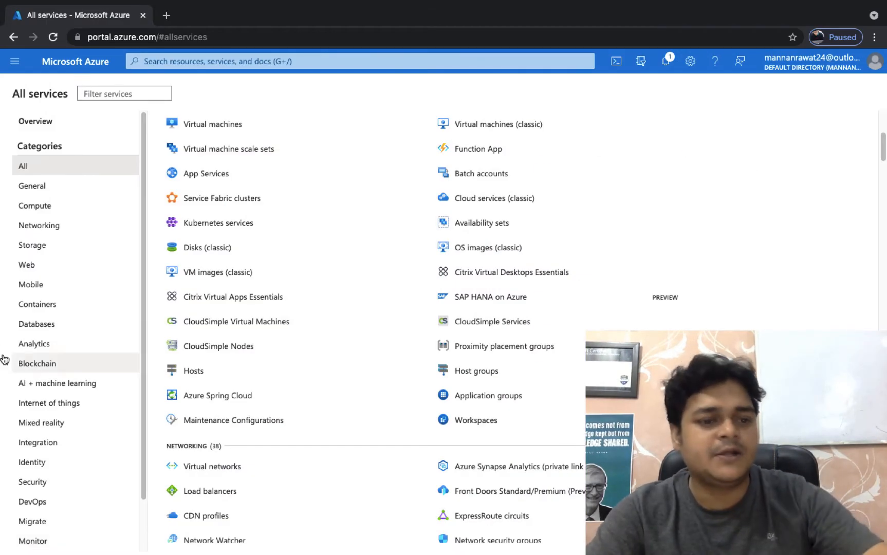
pyautogui.click(39, 483)
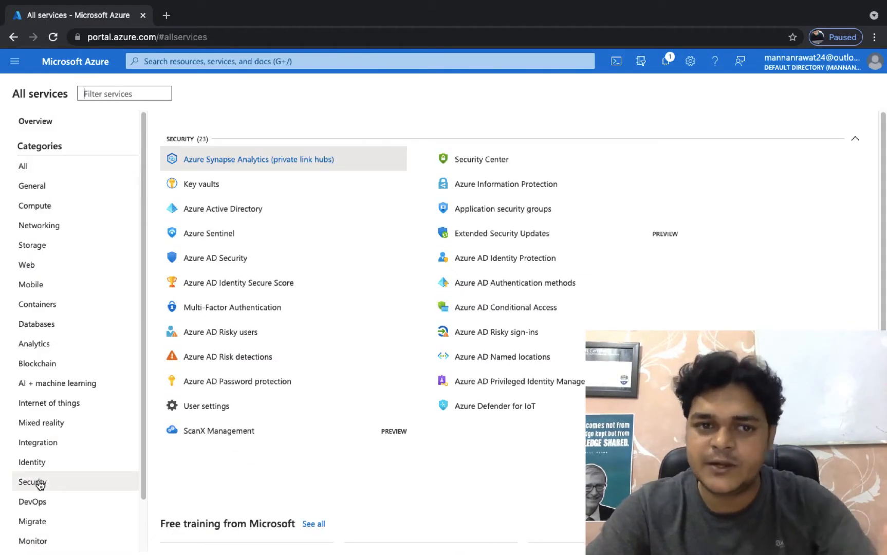
pyautogui.click(232, 214)
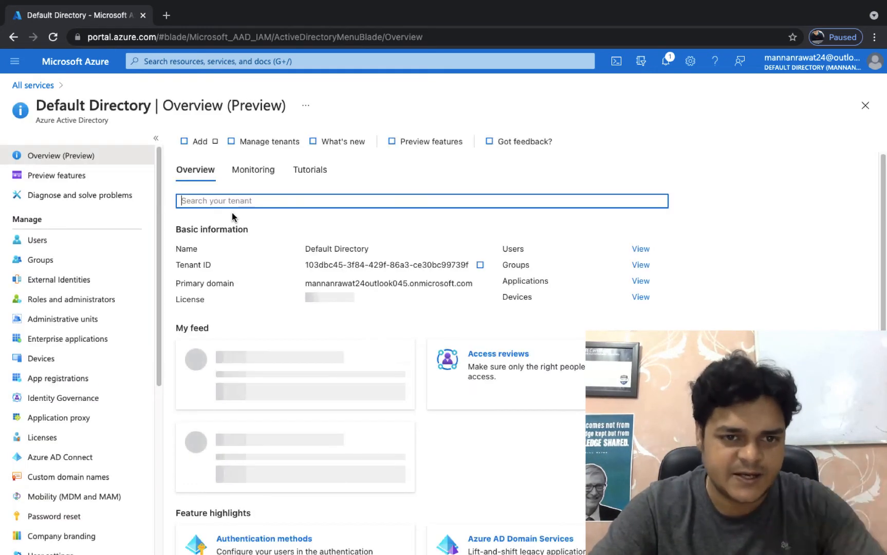
pyautogui.click(32, 240)
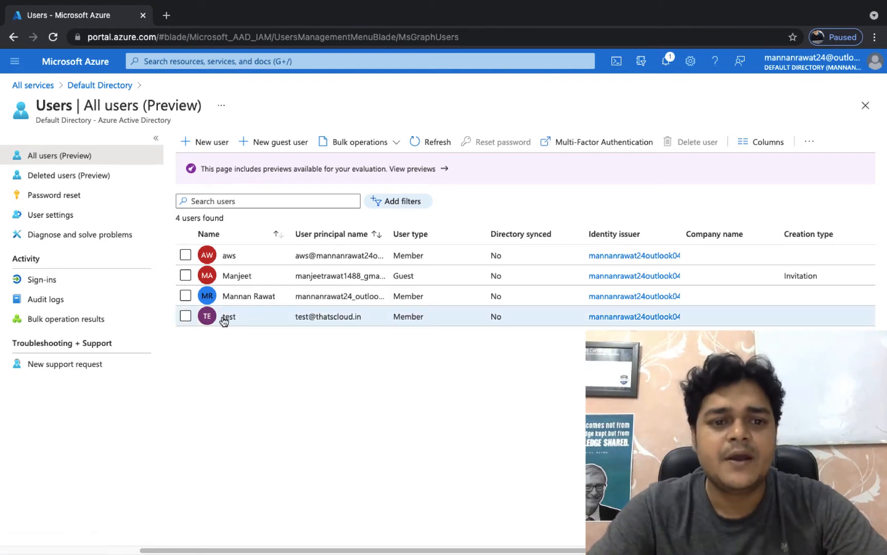
# - Delete the test, aws and guest users one by one, confirming each deletion
pyautogui.click(185, 317)
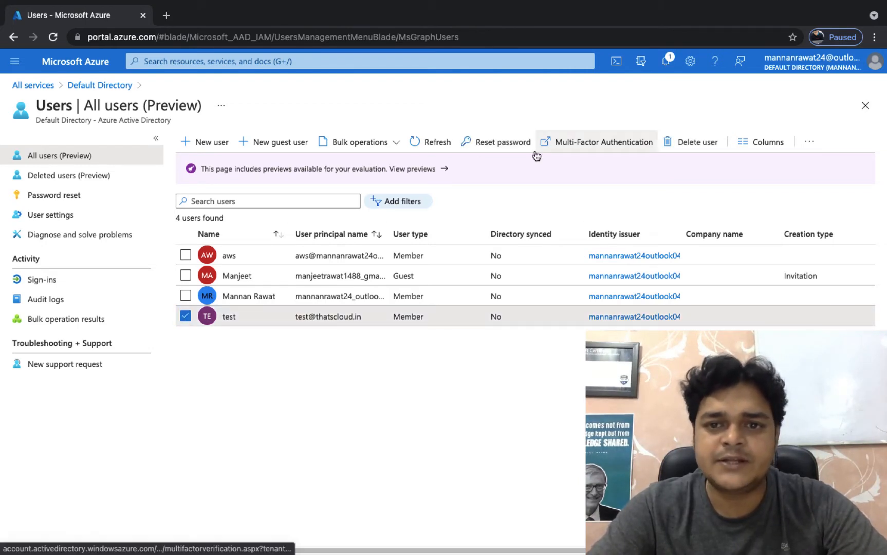
pyautogui.click(697, 147)
pyautogui.click(182, 190)
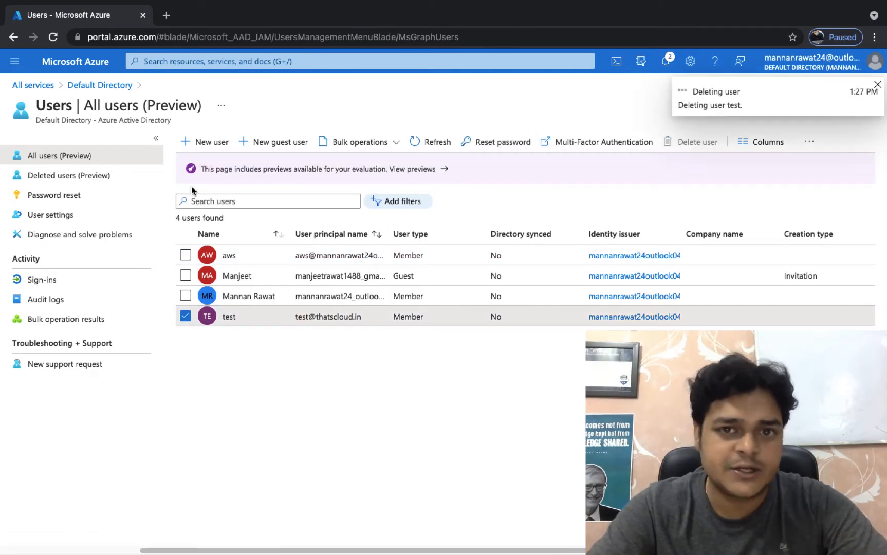
pyautogui.click(185, 255)
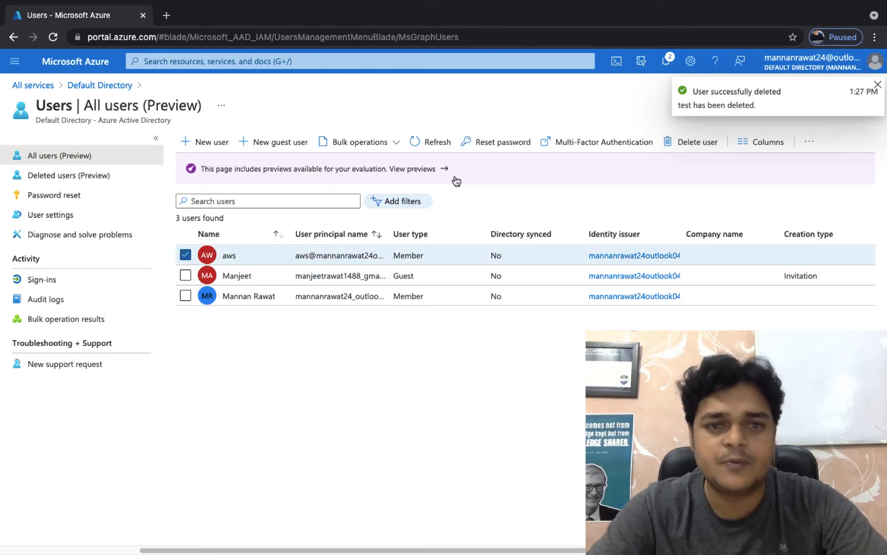
pyautogui.click(697, 142)
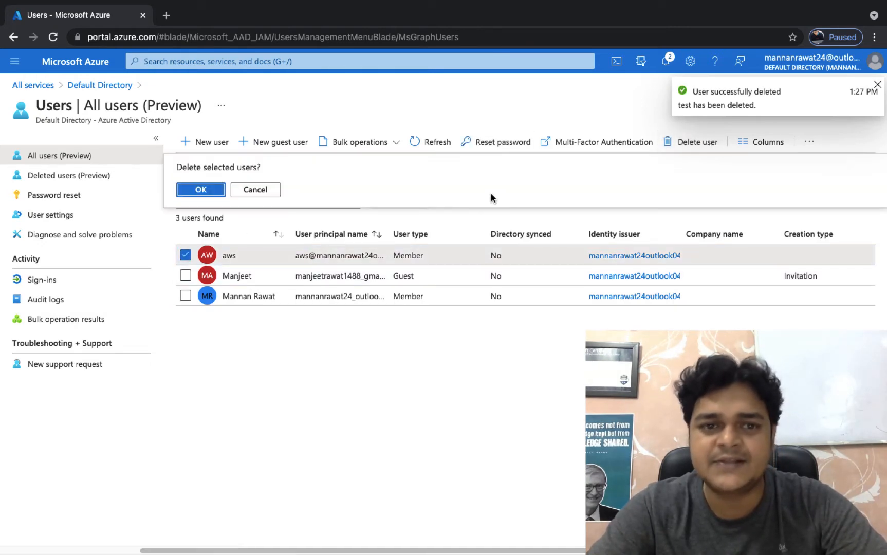
pyautogui.click(199, 190)
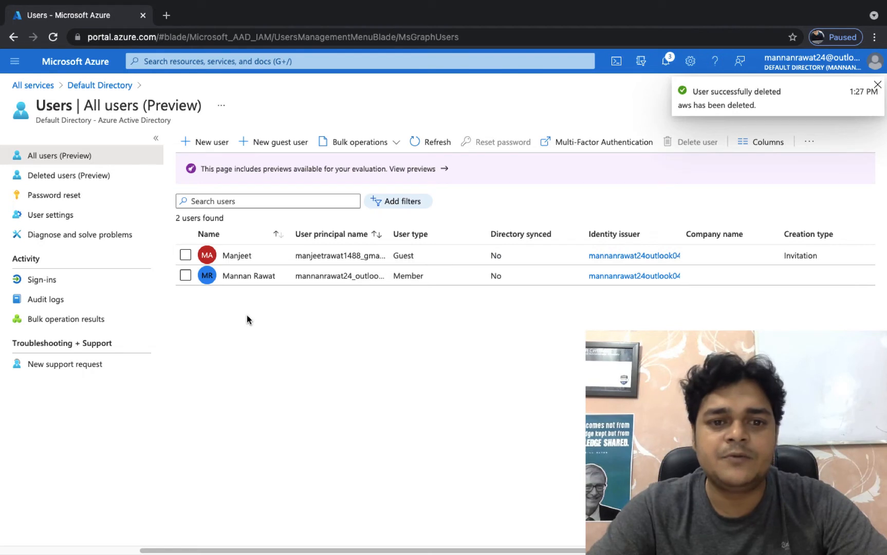
pyautogui.click(186, 255)
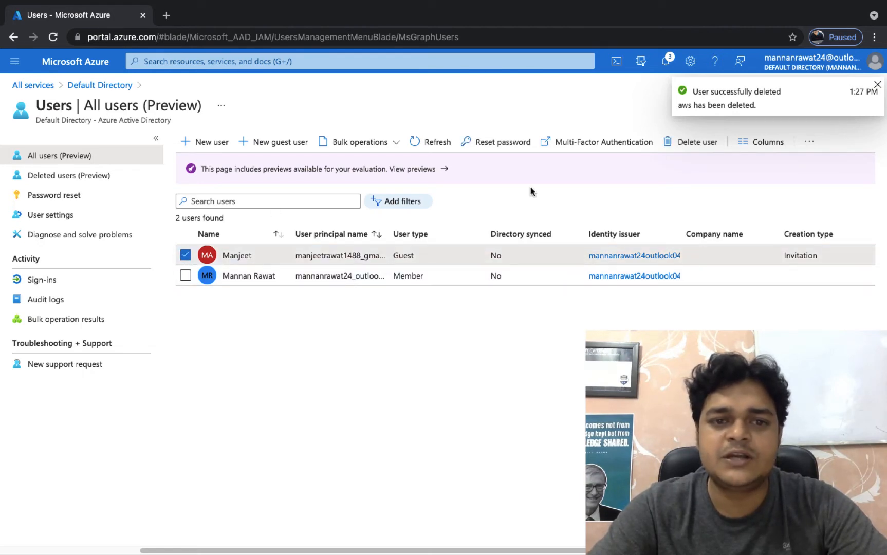
pyautogui.click(697, 142)
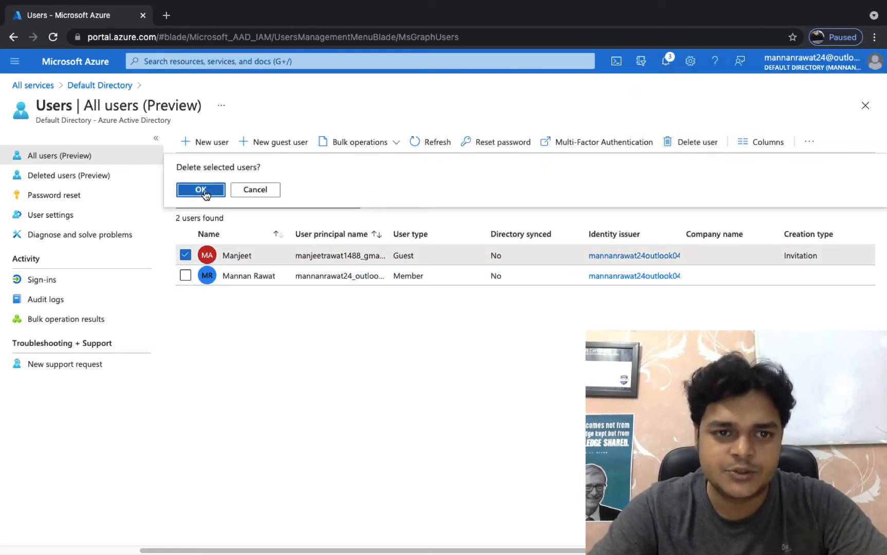
pyautogui.click(202, 190)
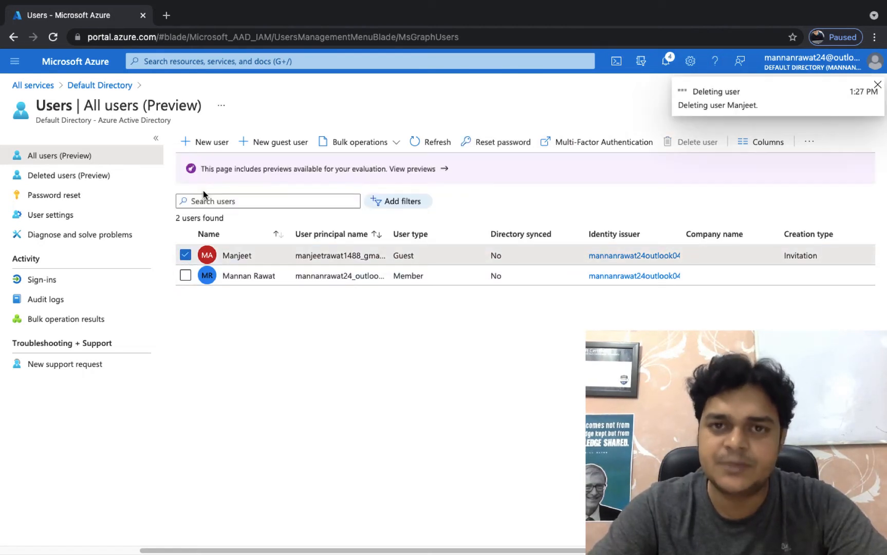
pyautogui.click(877, 85)
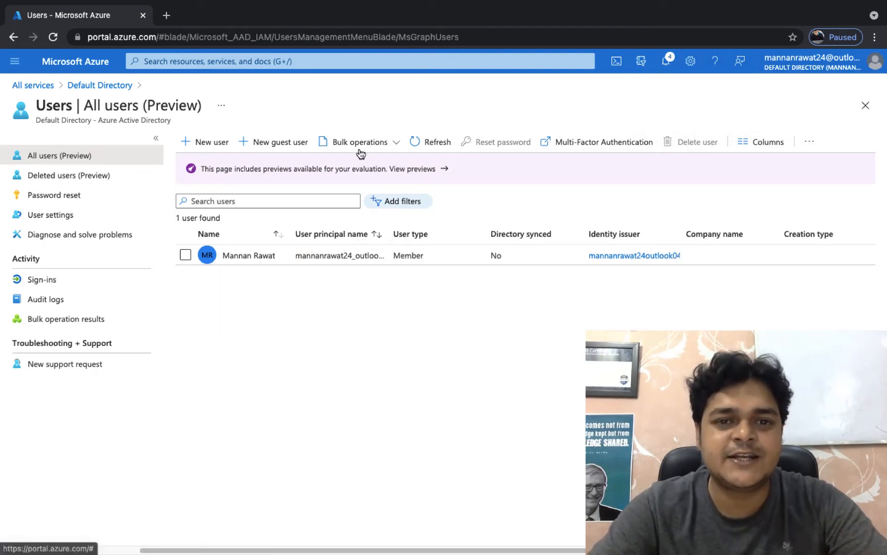
pyautogui.click(391, 142)
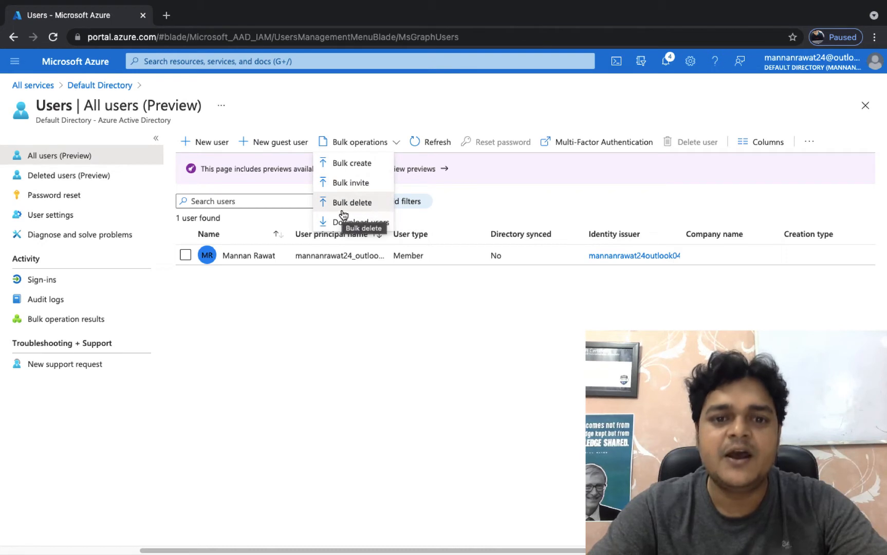
# - From Bulk create, save the CSV template to the Desktop as usrbulk.csv and open it
pyautogui.click(358, 164)
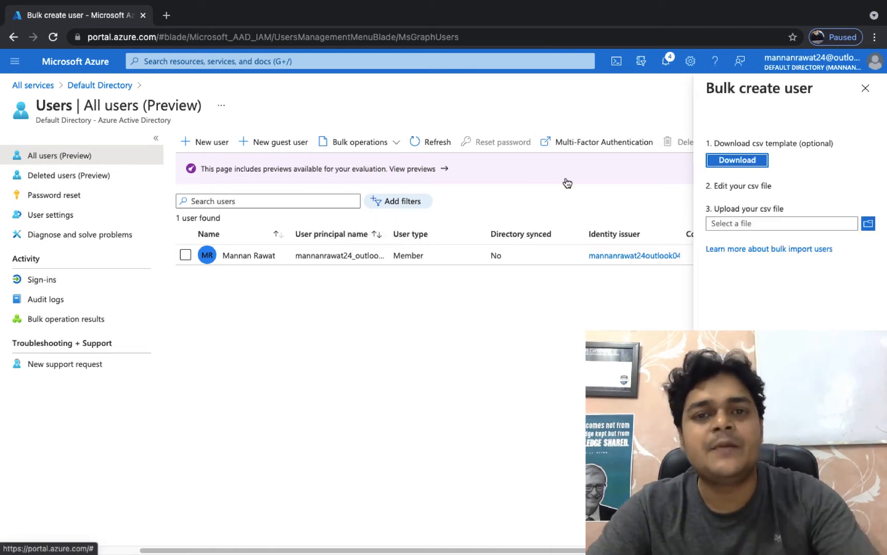
pyautogui.click(737, 161)
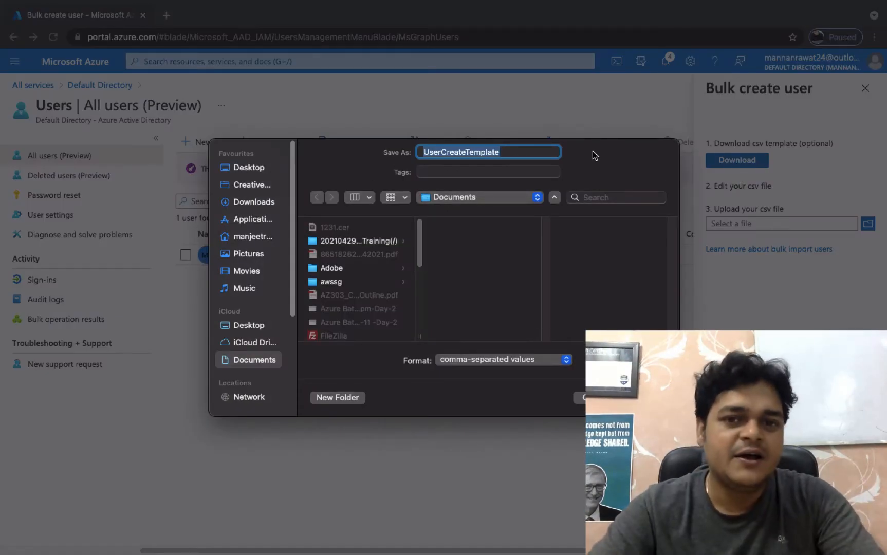
pyautogui.click(250, 170)
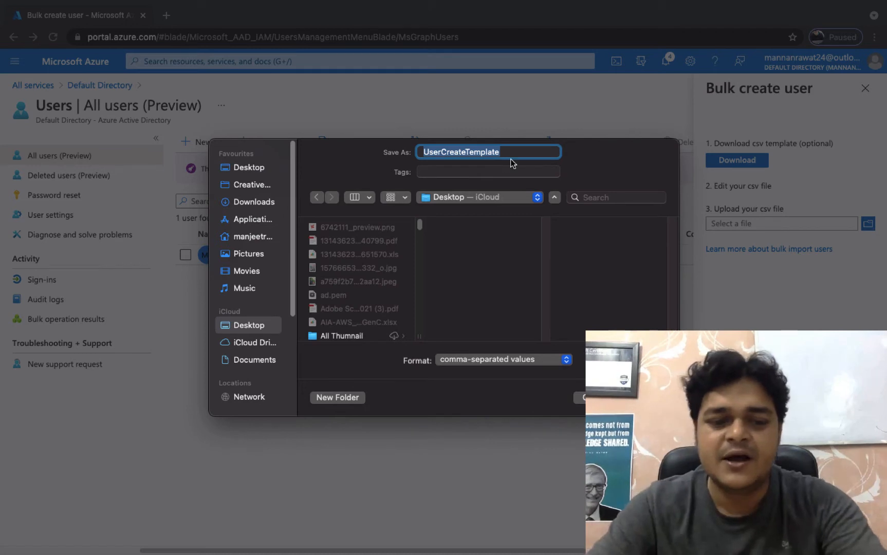
pyautogui.write('usr')
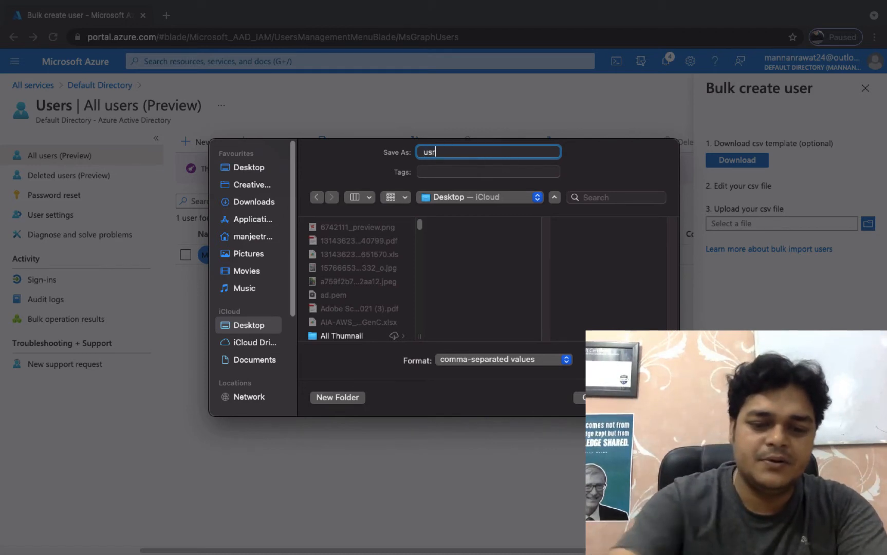
pyautogui.write('bulk')
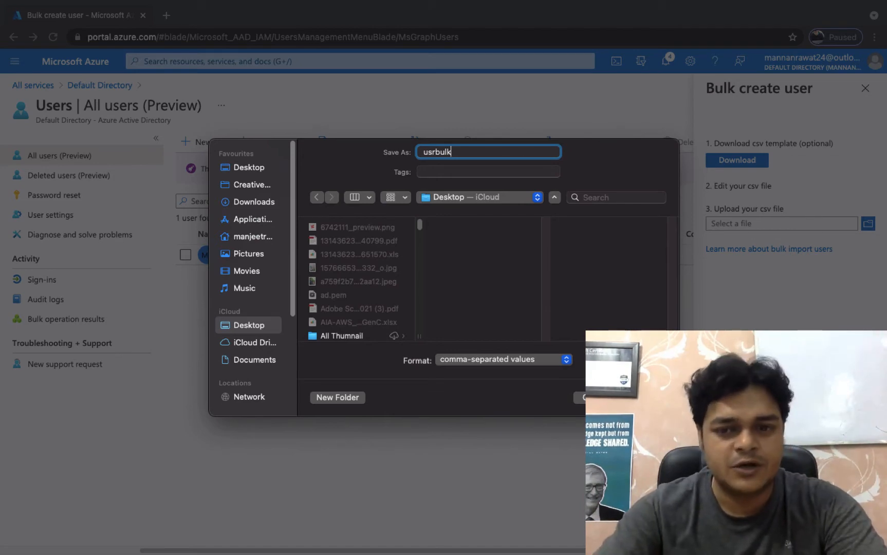
pyautogui.press('Return')
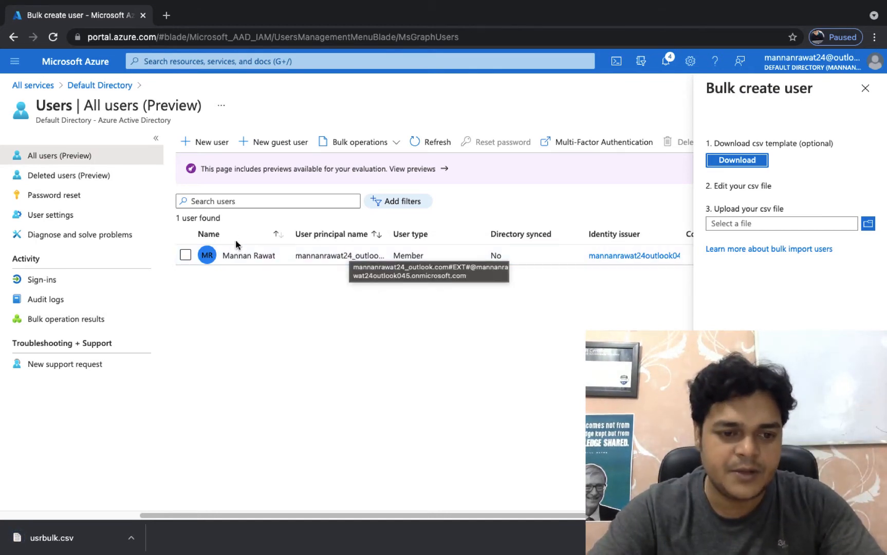
pyautogui.click(132, 539)
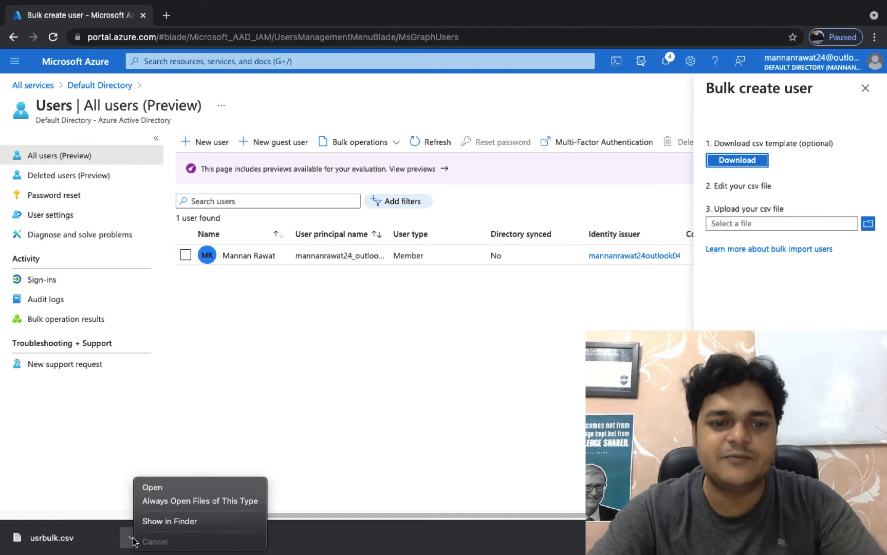
pyautogui.click(163, 488)
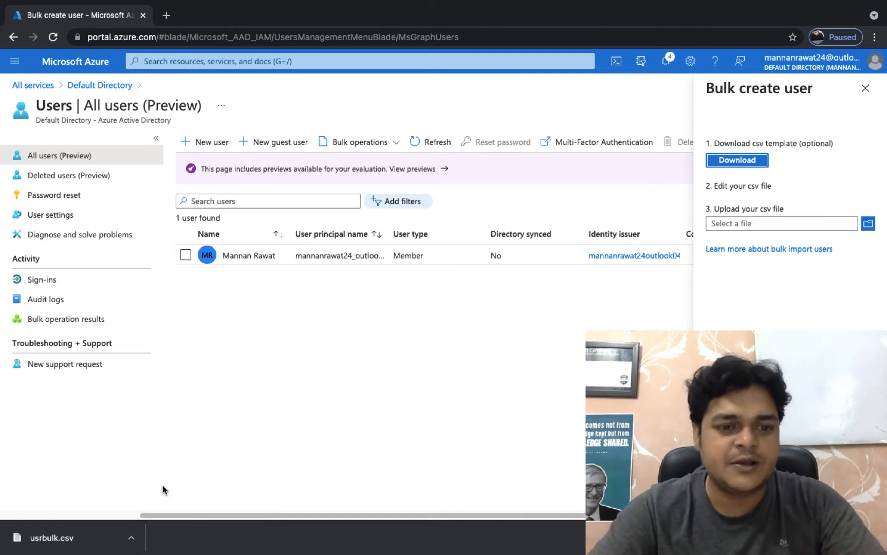
# - Check Default Directory's custom domain names for the verified thatscloud.in, then return to Users
pyautogui.click(88, 85)
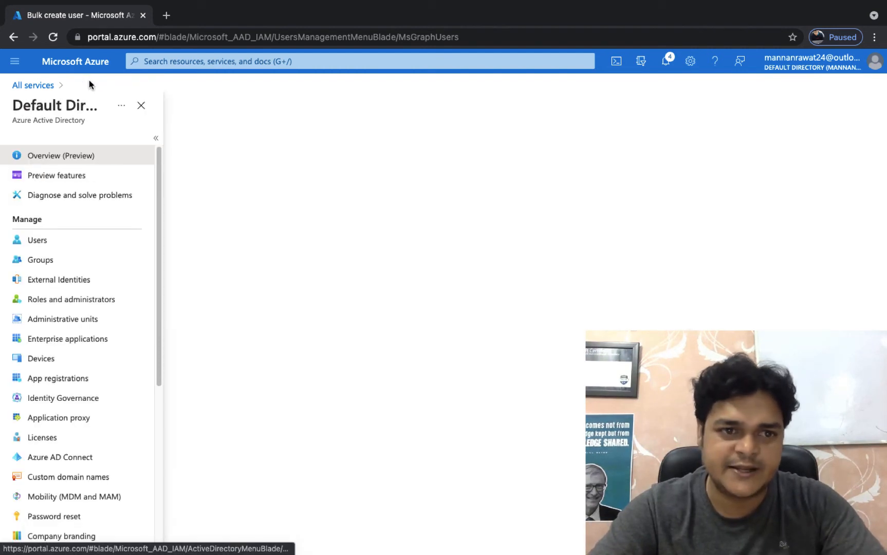
pyautogui.click(50, 481)
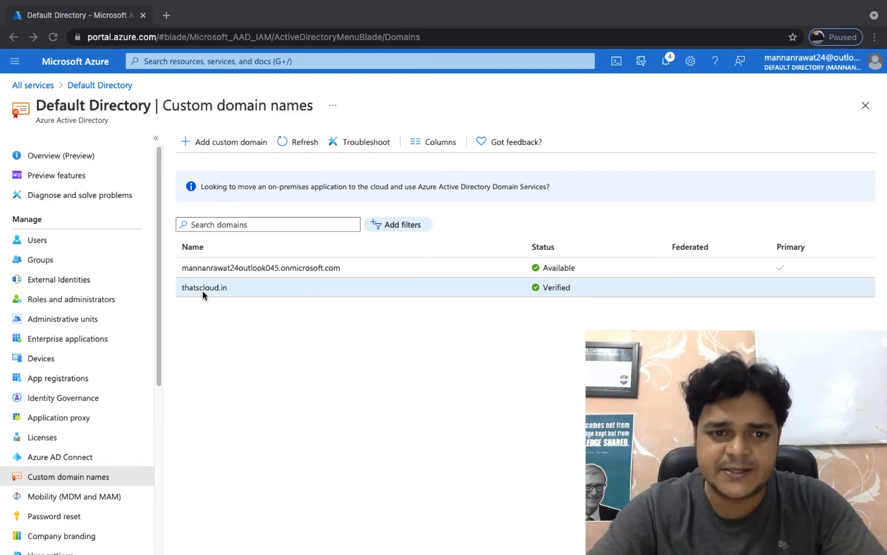
pyautogui.hotkey('ctrl', 'Left')
pyautogui.hotkey('ctrl', 'Right')
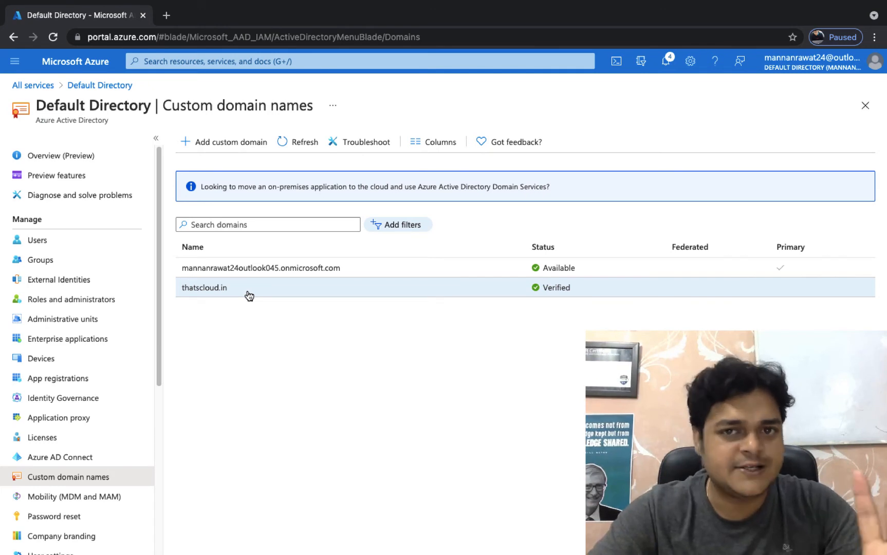
pyautogui.click(37, 240)
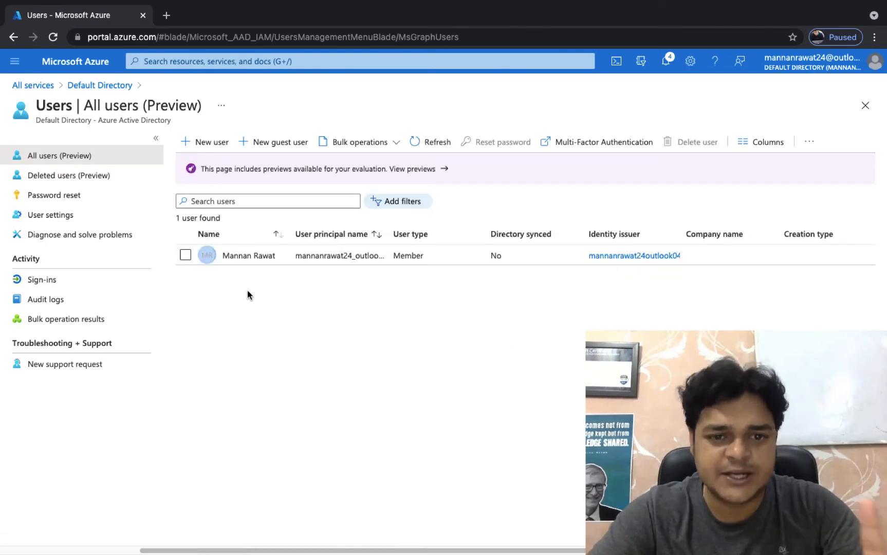
# - Flip Spaces to review the OneNote Azure AD diagram, then back toward the Azure users page
pyautogui.hotkey('ctrl', 'Left')
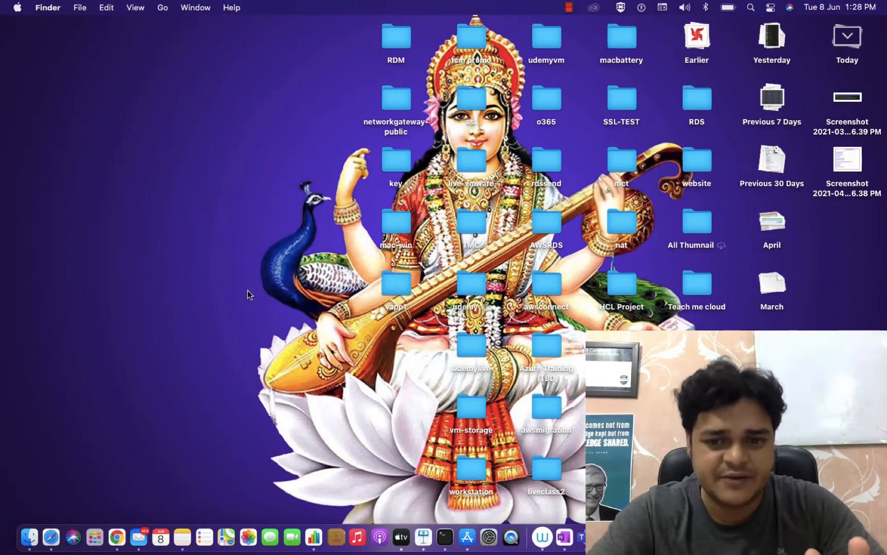
pyautogui.hotkey('ctrl', 'Right')
pyautogui.hotkey('ctrl', 'Right')
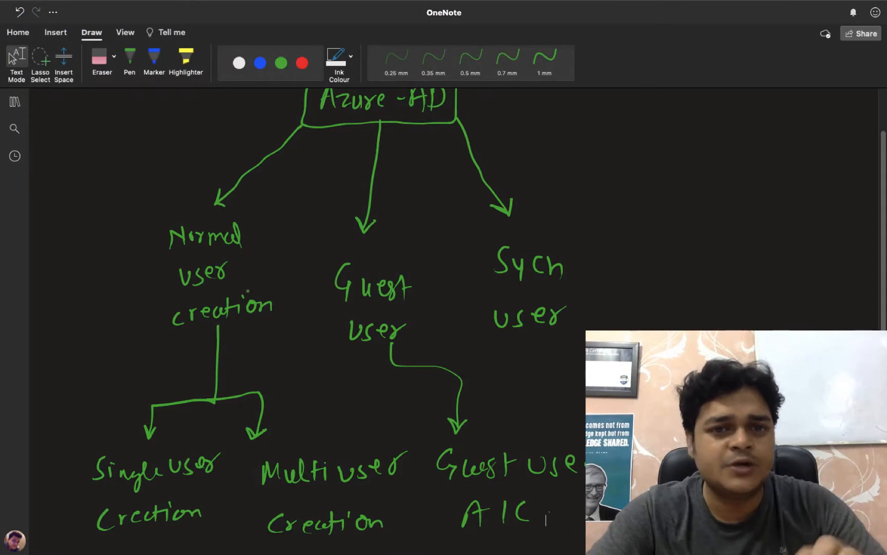
pyautogui.scroll(5, 355, 267)
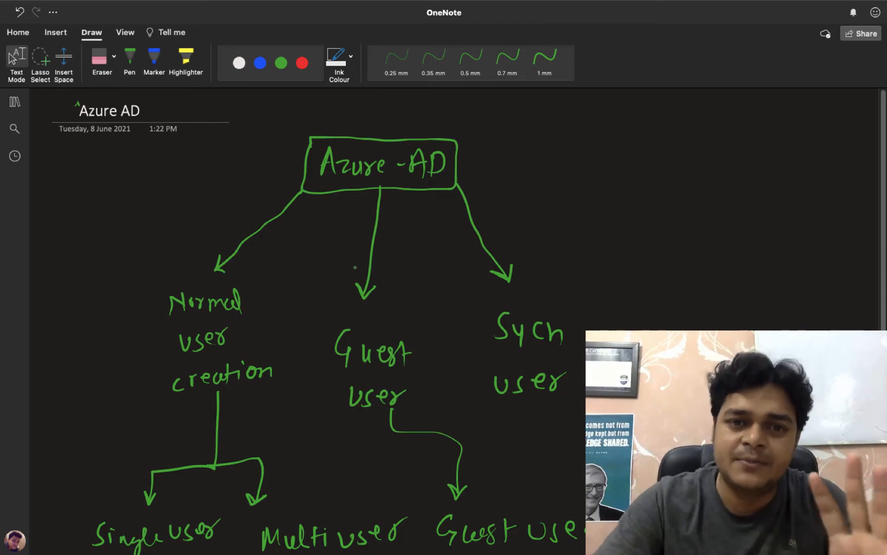
pyautogui.hotkey('ctrl', 'Left')
pyautogui.hotkey('ctrl', 'Left')
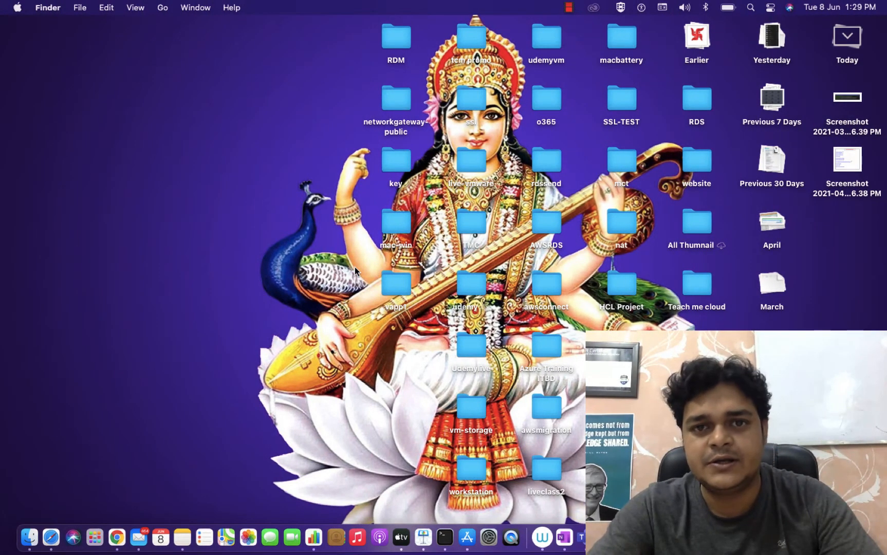
pyautogui.hotkey('ctrl', 'Right')
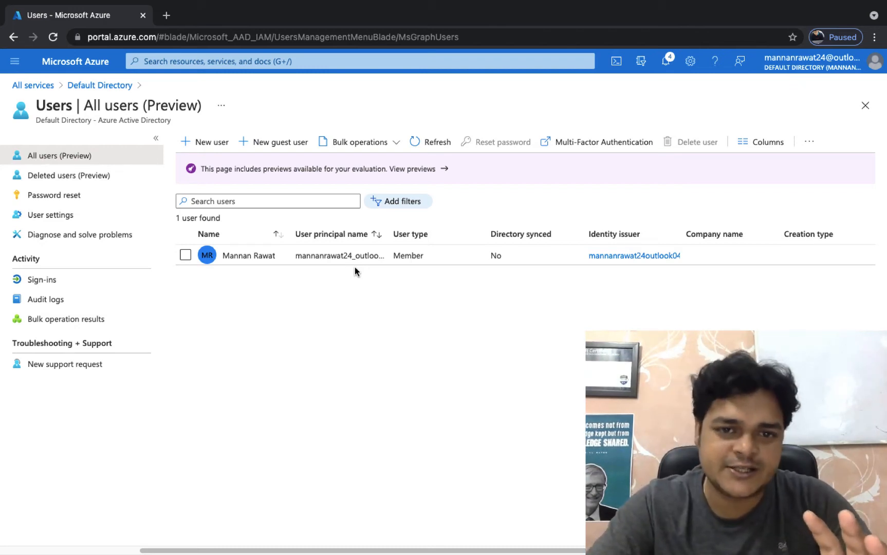
pyautogui.hotkey('ctrl', 'Left')
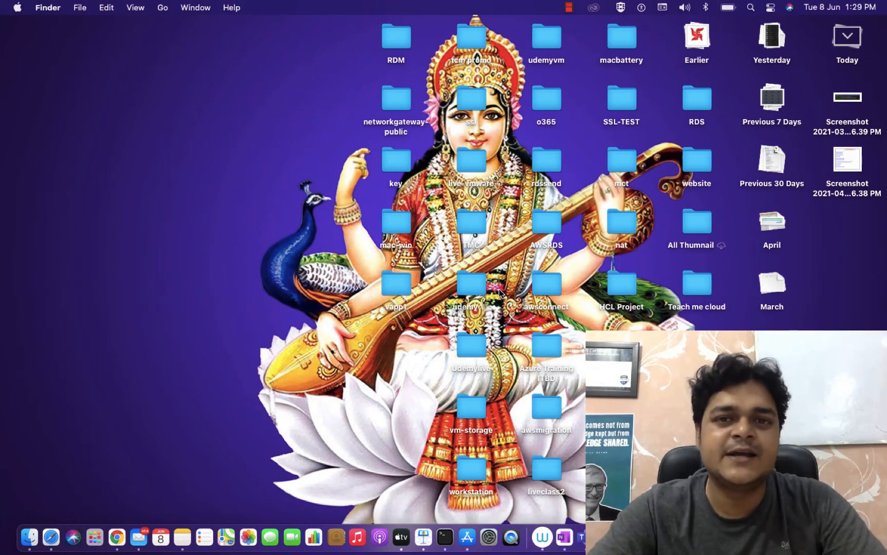
pyautogui.hotkey('ctrl', 'Right')
pyautogui.hotkey('ctrl', 'Right')
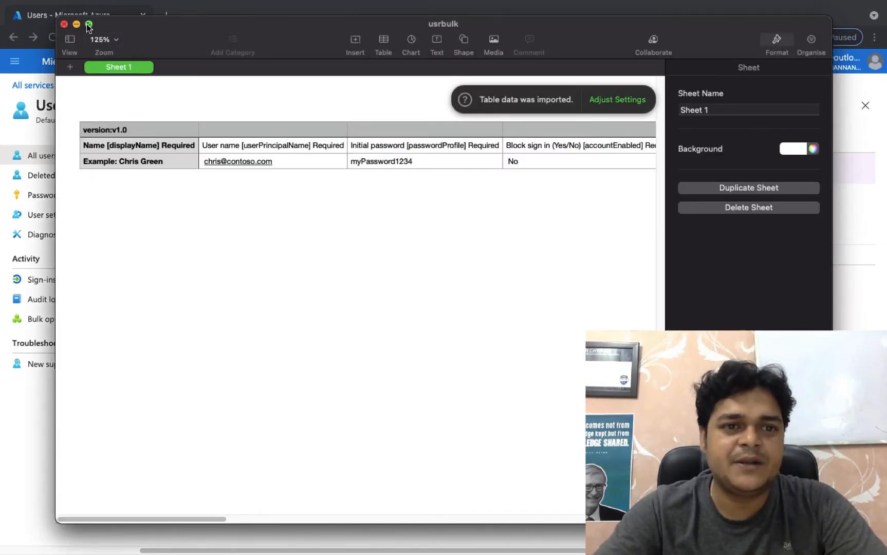
# - Expand the usrbulk spreadsheet full screen and add three rows to the user table
pyautogui.click(88, 24)
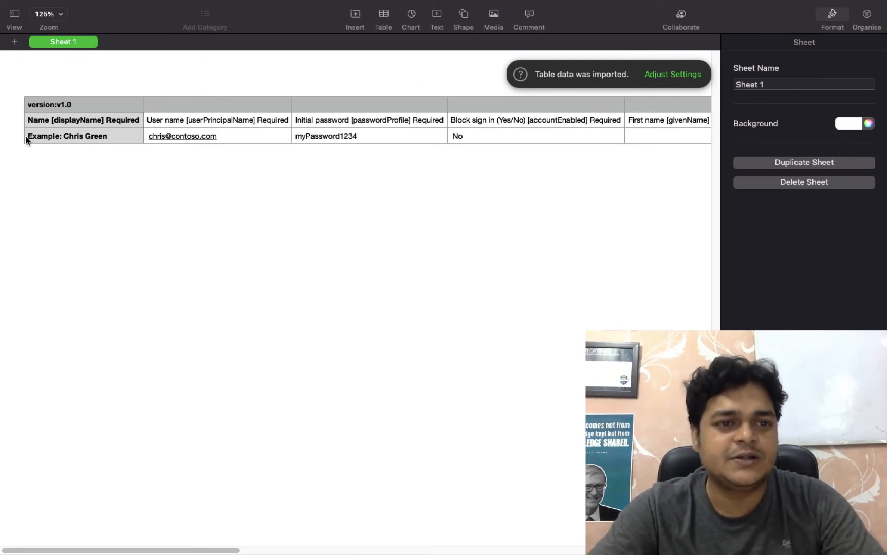
pyautogui.click(54, 110)
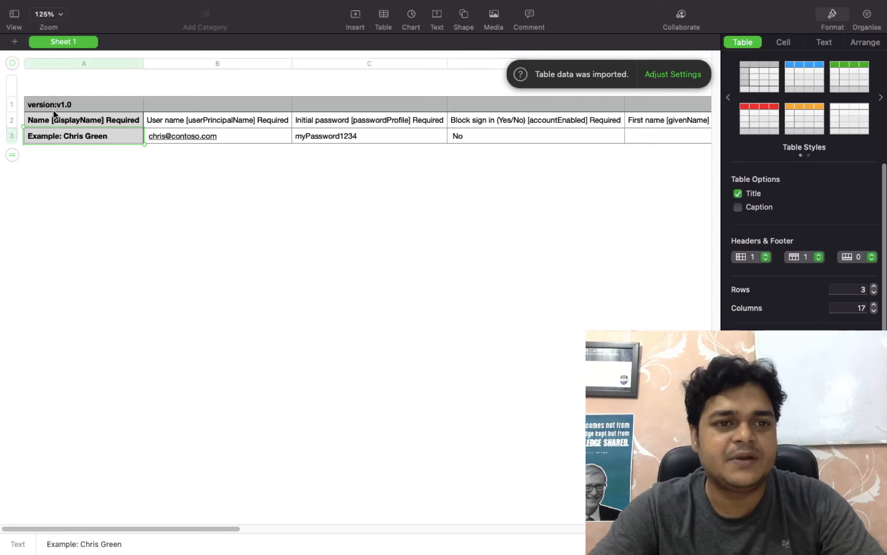
pyautogui.click(13, 158)
pyautogui.click(12, 176)
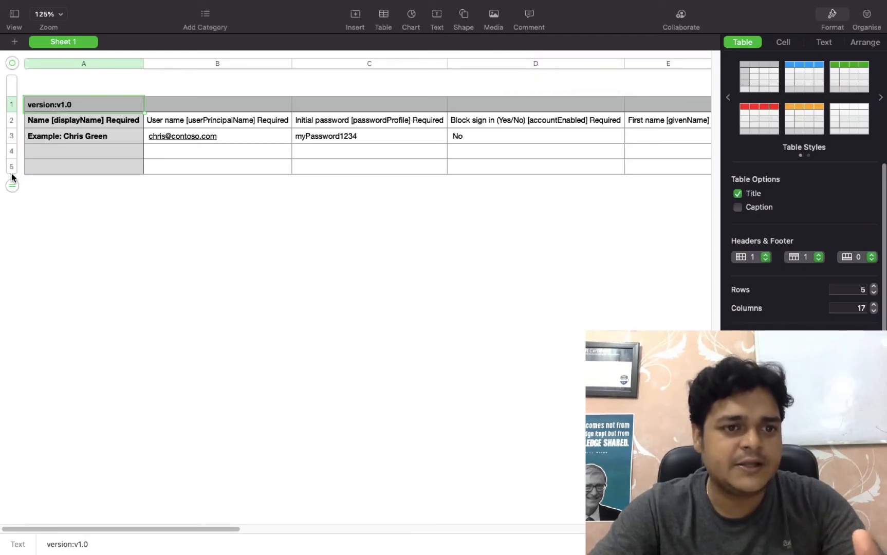
pyautogui.click(11, 188)
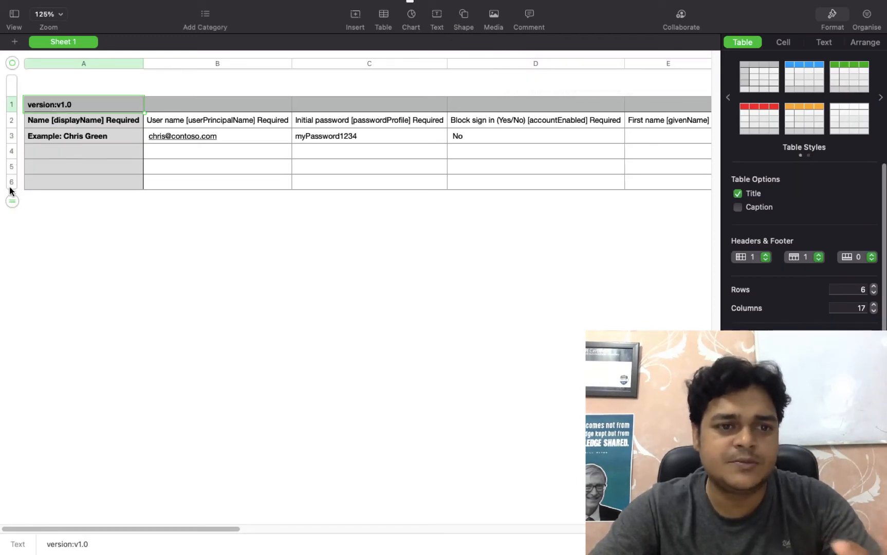
# - Fill row 4 with name AWS, its thatscloud.in user name, an initial password and block sign-in No
pyautogui.click(64, 150)
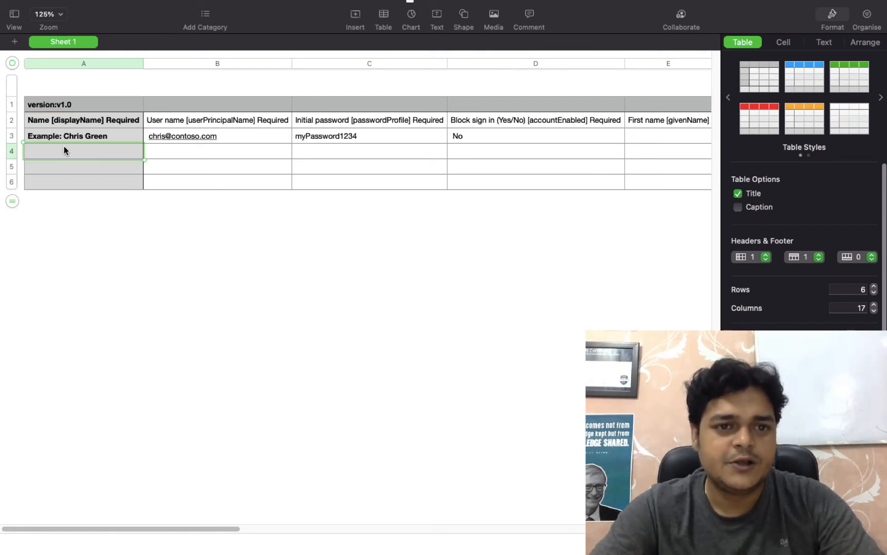
pyautogui.write('AWS')
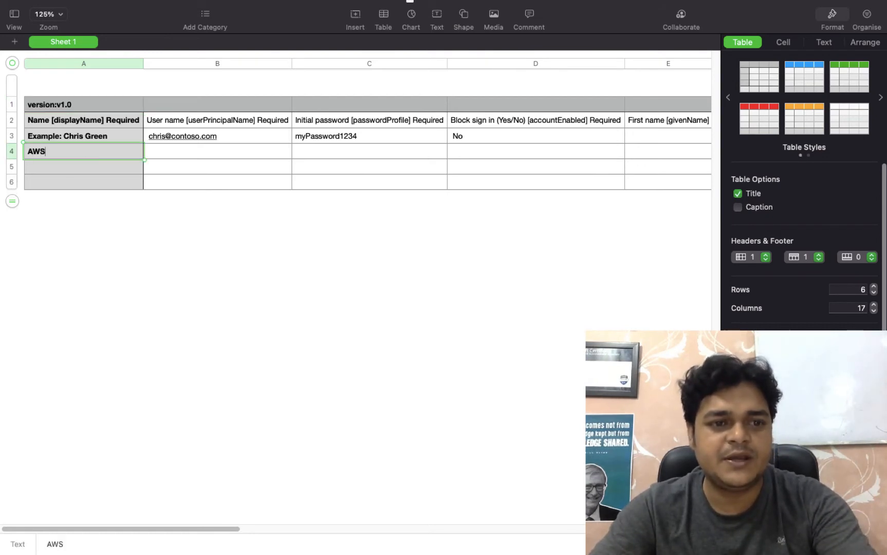
pyautogui.press('Tab')
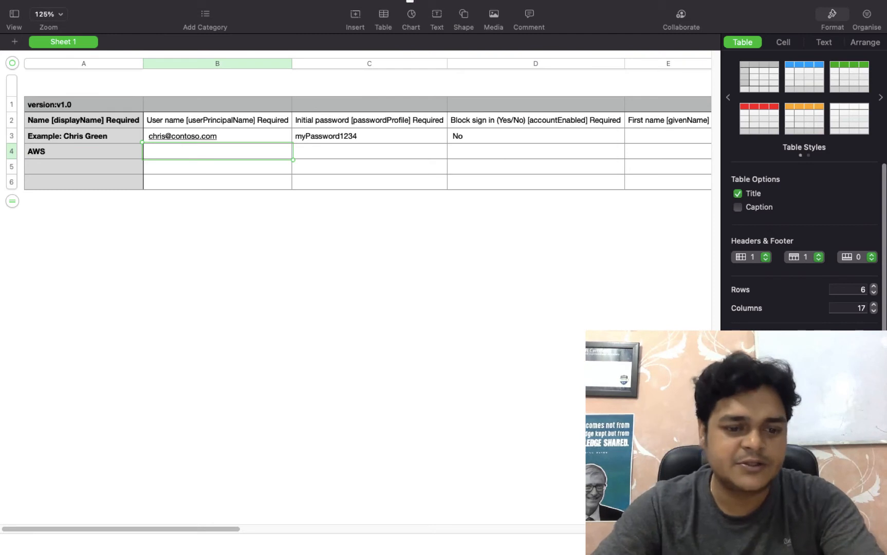
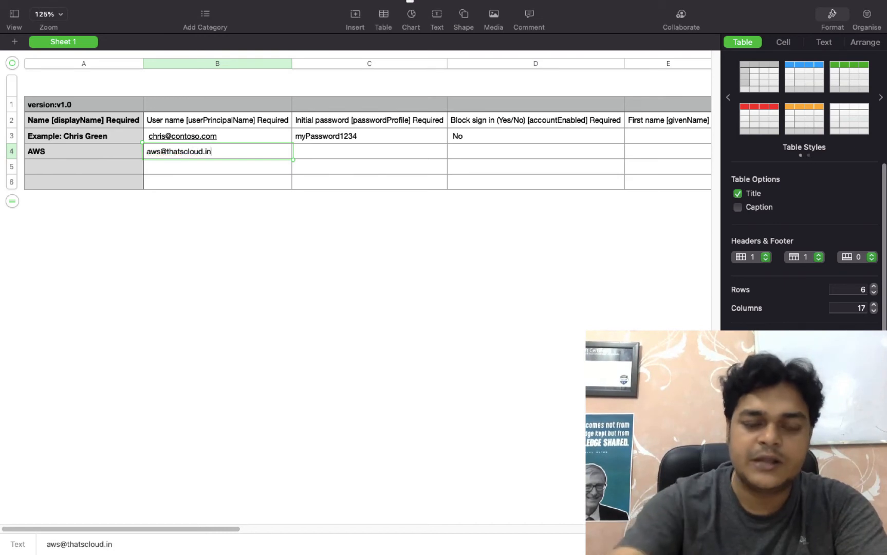
pyautogui.press('Tab')
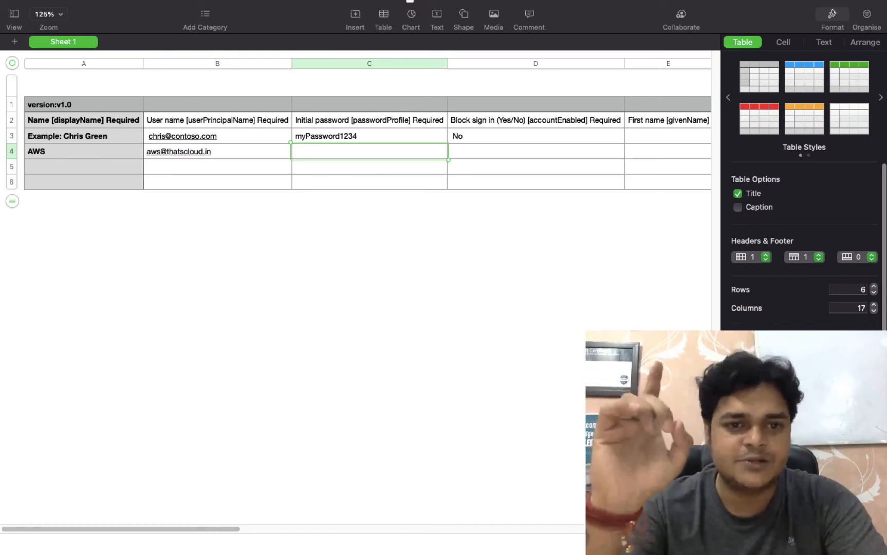
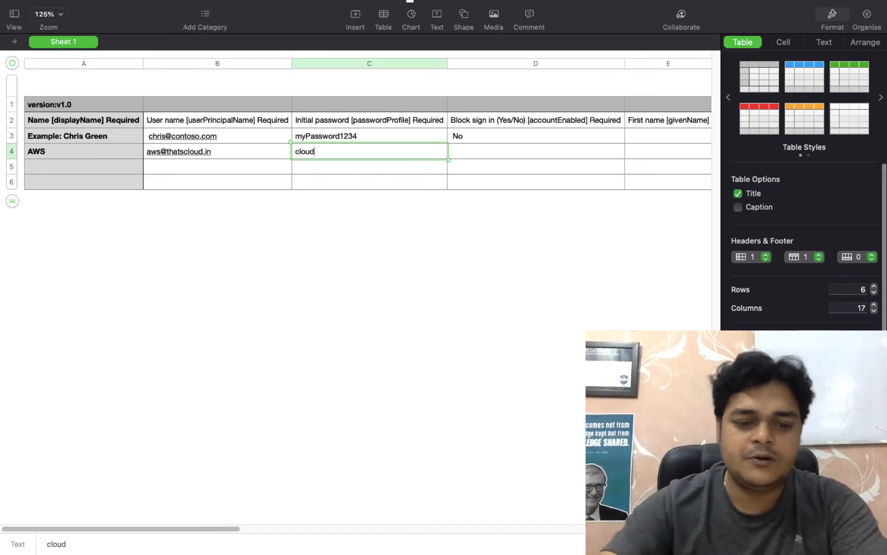
pyautogui.press('Tab')
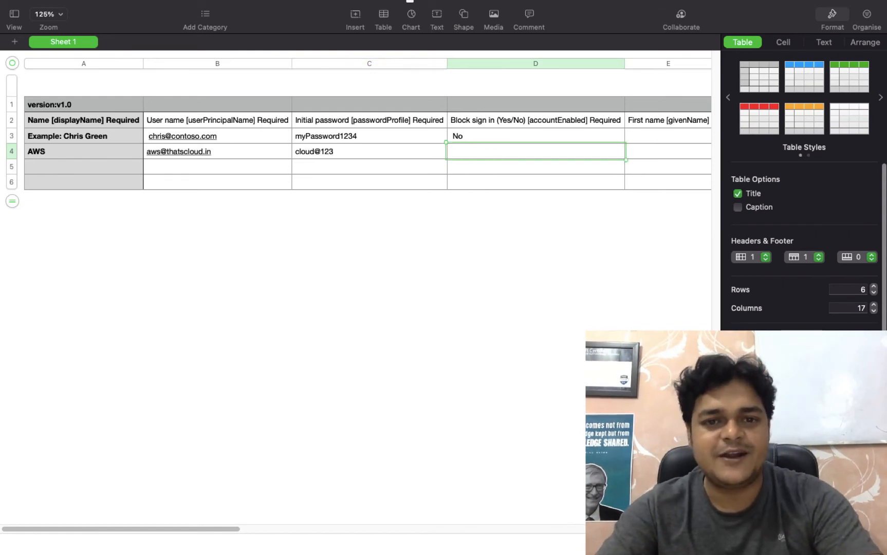
pyautogui.write('no')
pyautogui.press('Tab')
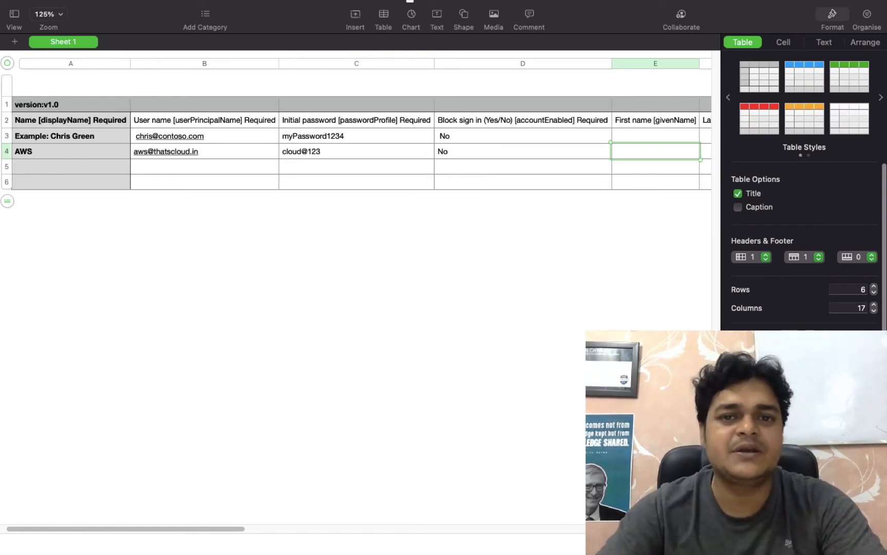
pyautogui.click(45, 166)
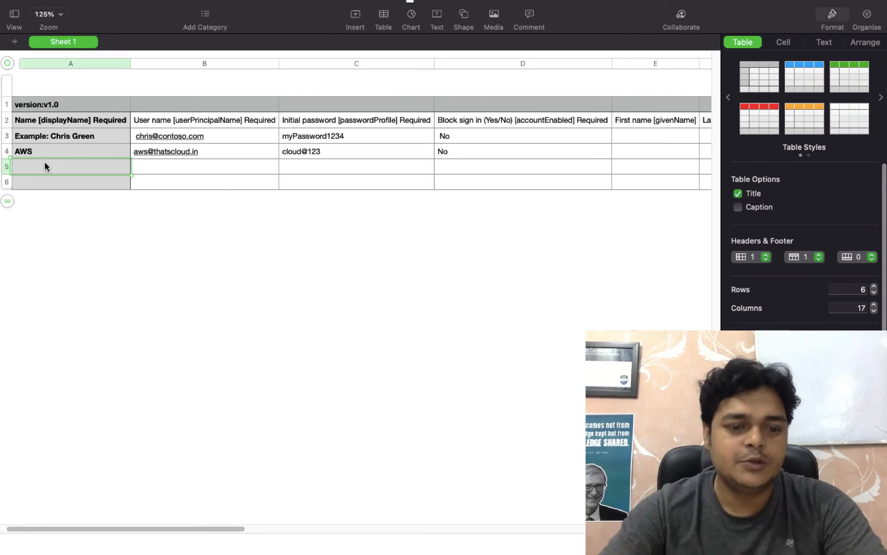
# - Fill row 5 with user Azure, its thatscloud.in sign-in name and initial password
pyautogui.write('Azure')
pyautogui.press('Tab')
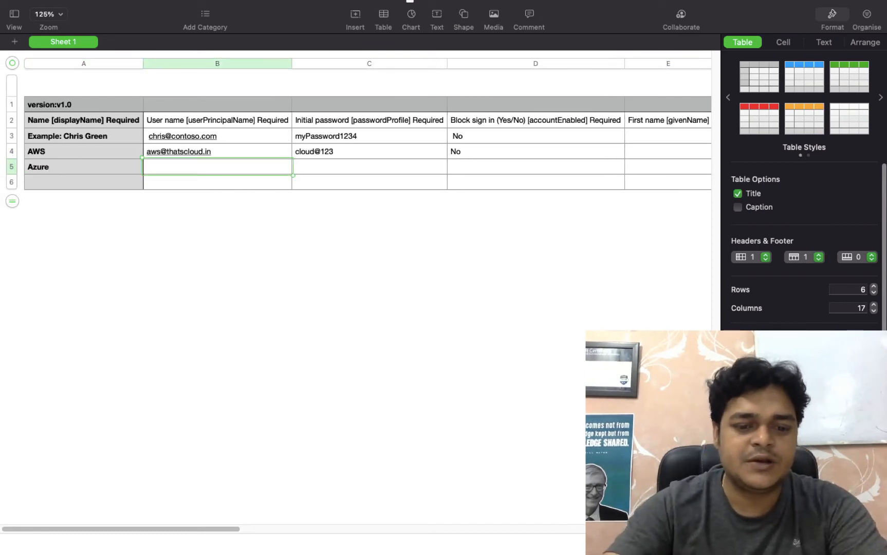
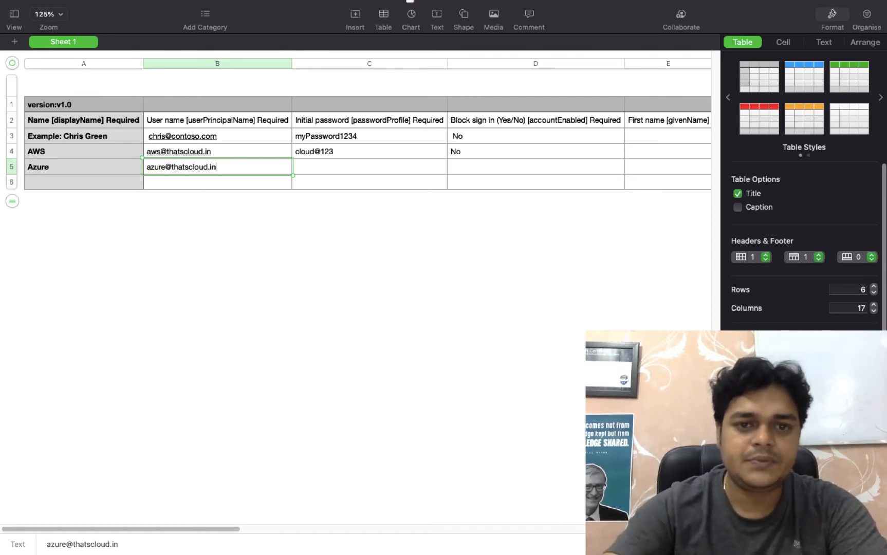
pyautogui.press('Tab')
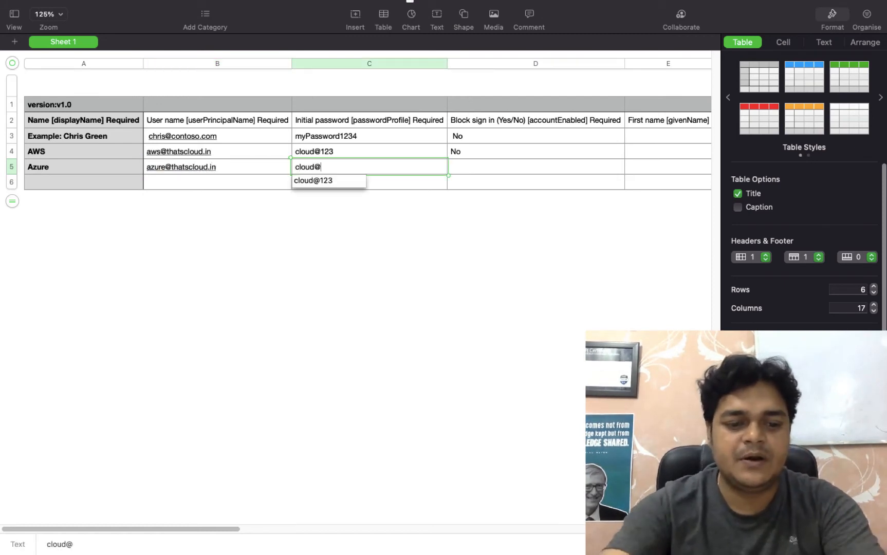
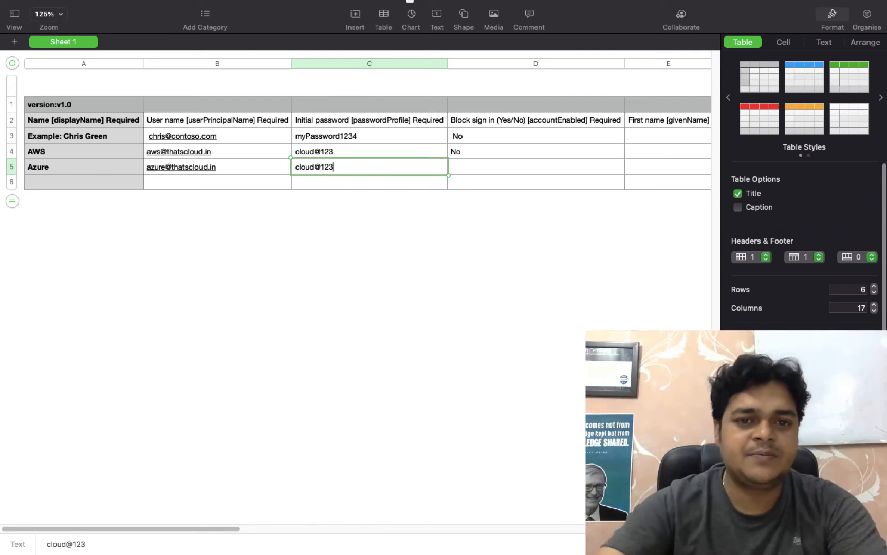
pyautogui.click(66, 178)
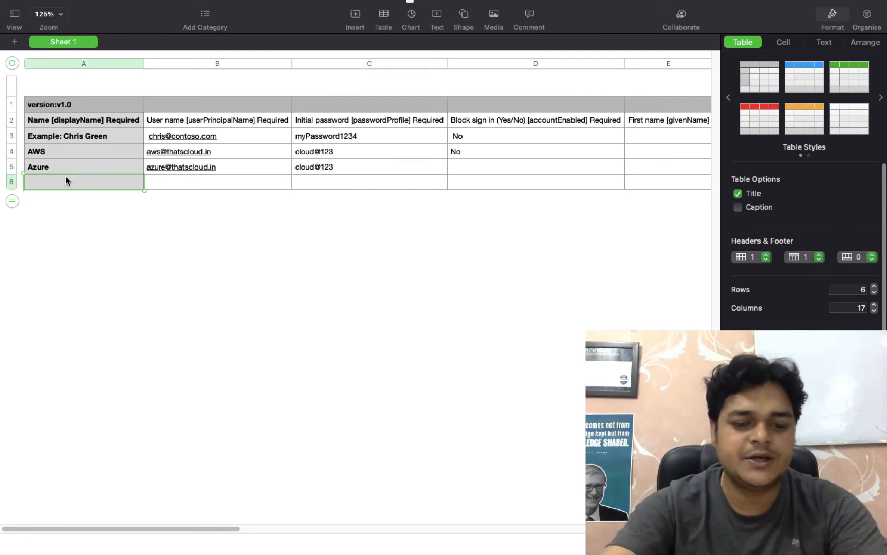
# - Fill row 6 with user gcp, its thatscloud.in sign-in name and initial password
pyautogui.write('gcp@')
pyautogui.press('BackSpace')
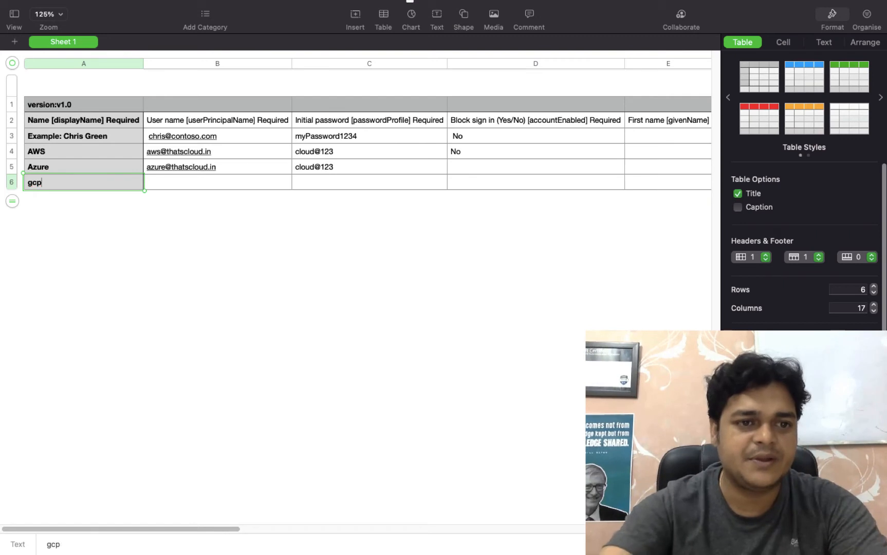
pyautogui.press('Tab')
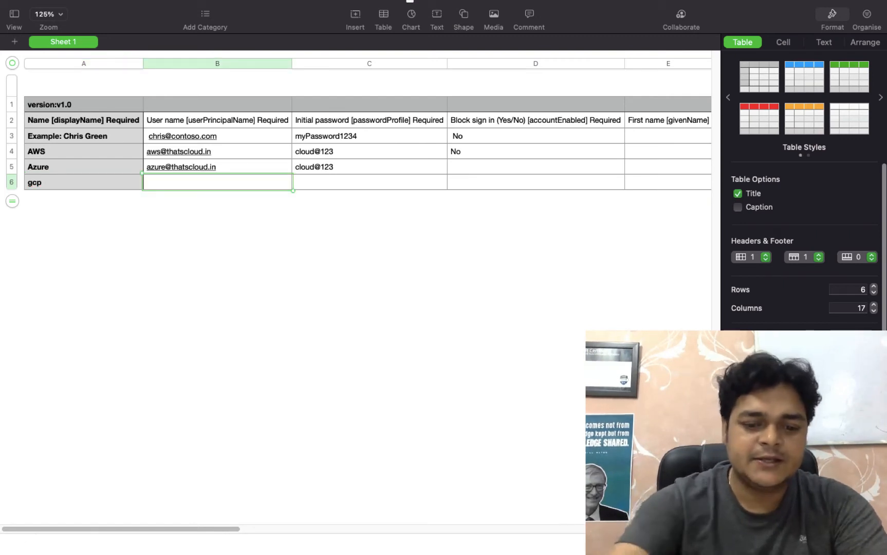
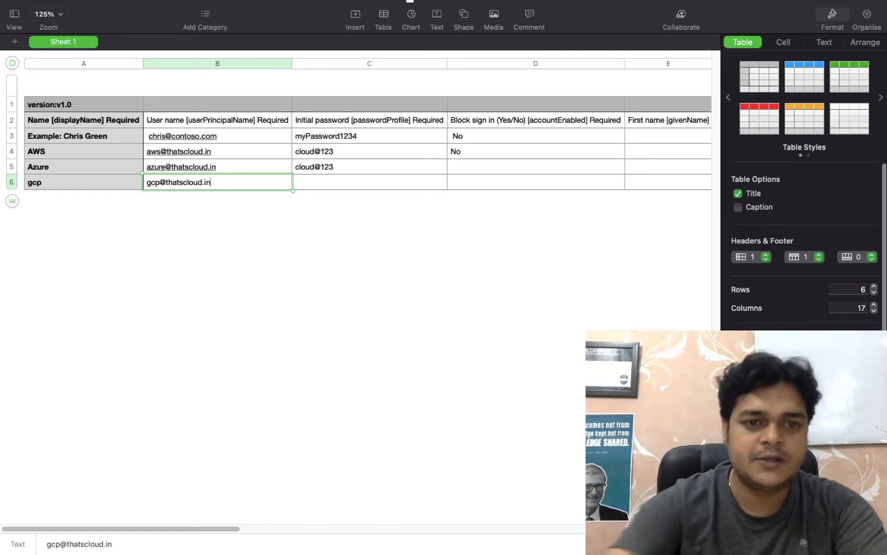
pyautogui.press('Tab')
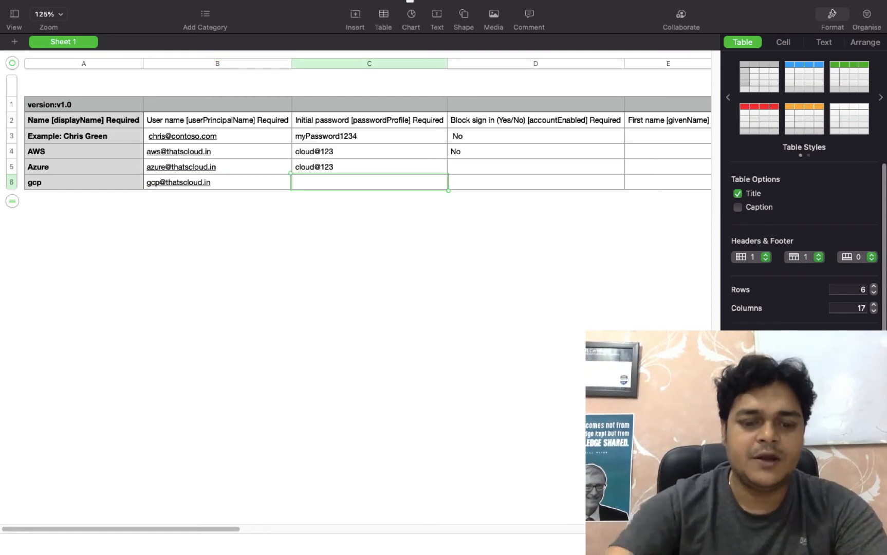
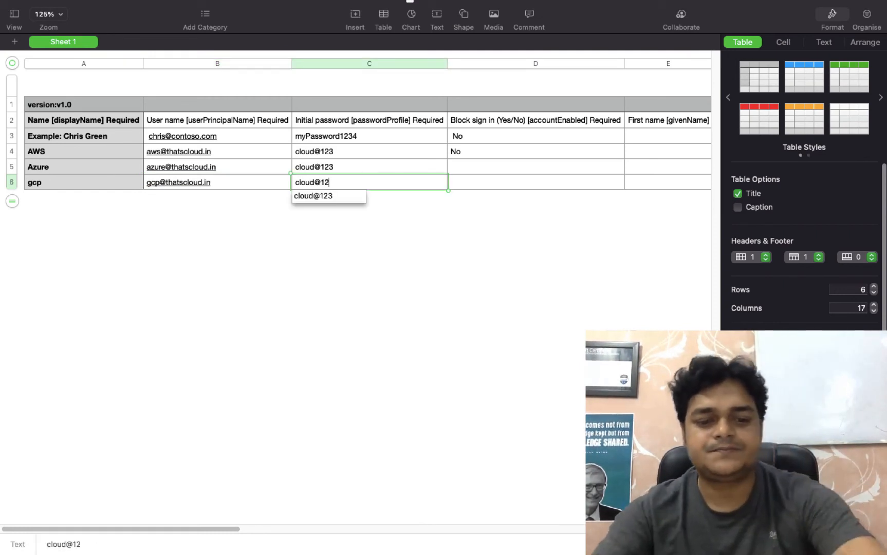
pyautogui.click(485, 167)
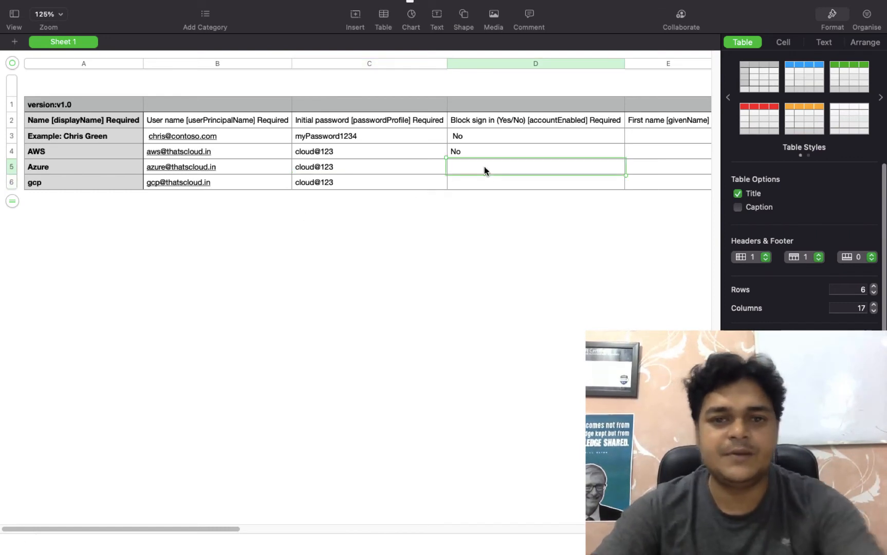
# - Set Block sign in to 'No' in D5 and D6 for the Azure and gcp rows
pyautogui.write('NO')
pyautogui.press('Tab')
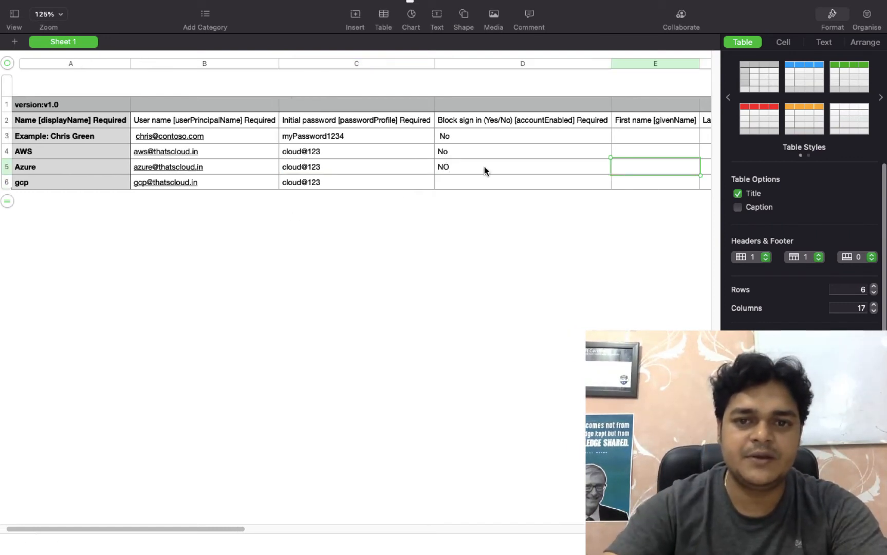
pyautogui.click(451, 183)
pyautogui.write('no')
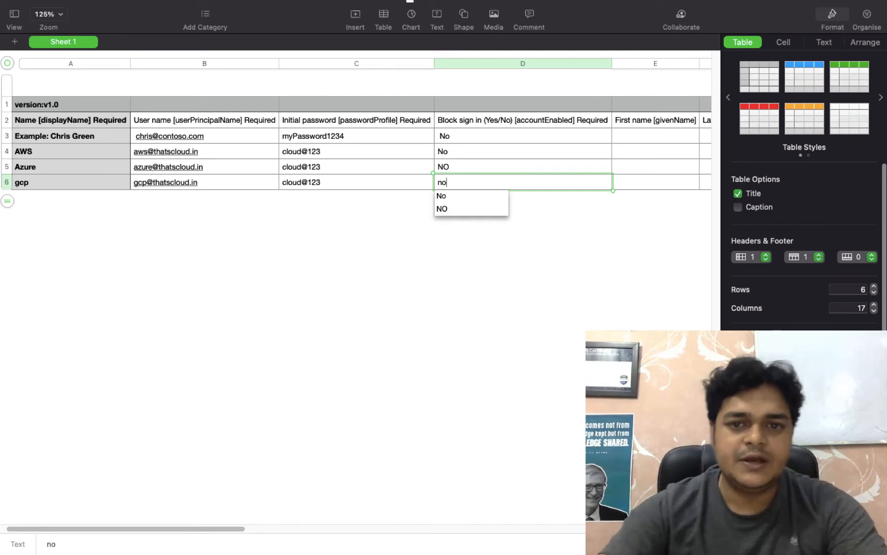
pyautogui.click(448, 197)
pyautogui.click(448, 170)
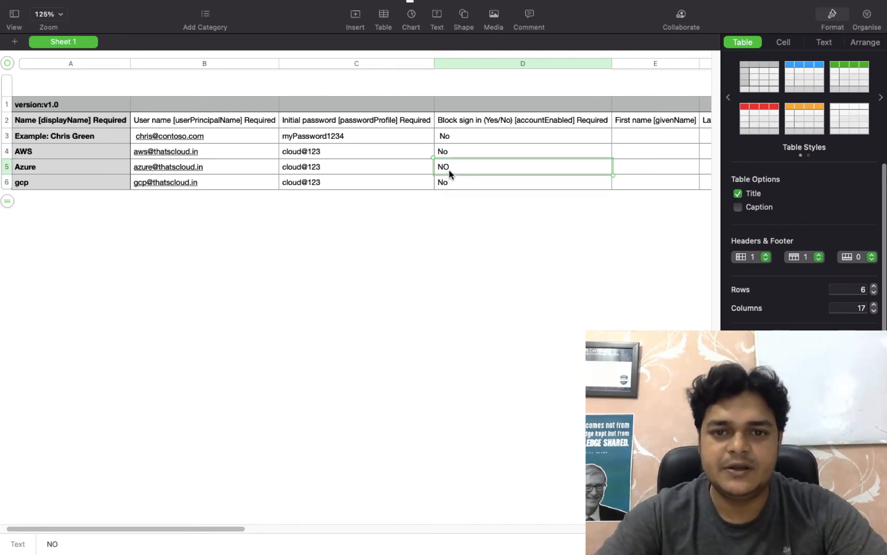
pyautogui.doubleClick(451, 170)
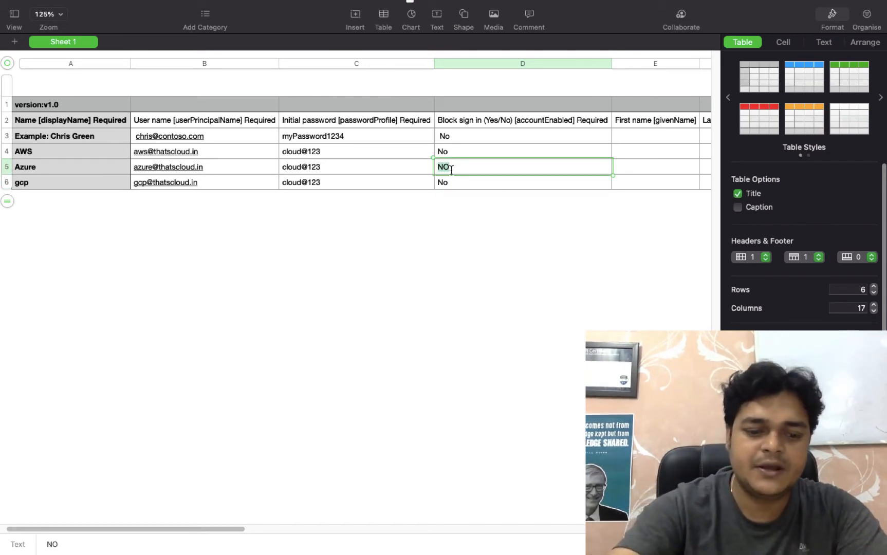
pyautogui.write('No')
pyautogui.click(531, 255)
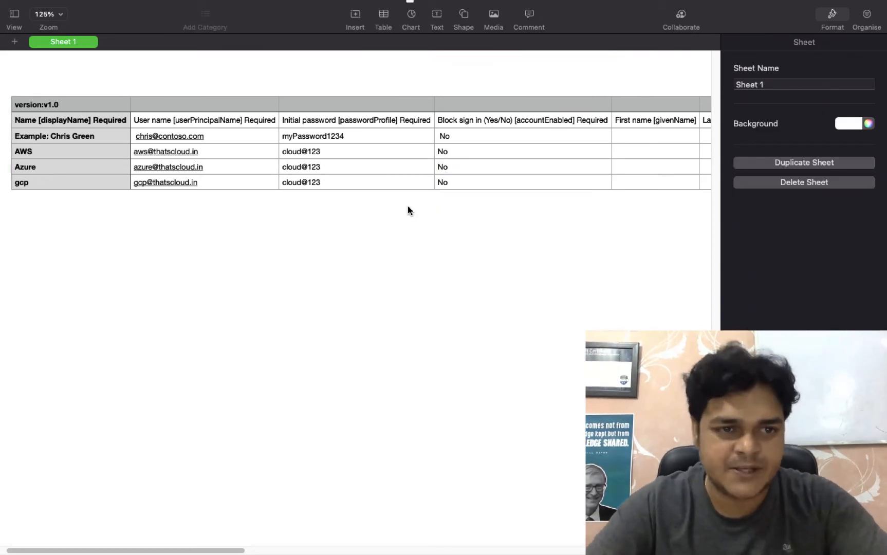
pyautogui.hscroll(2, 311, 232)
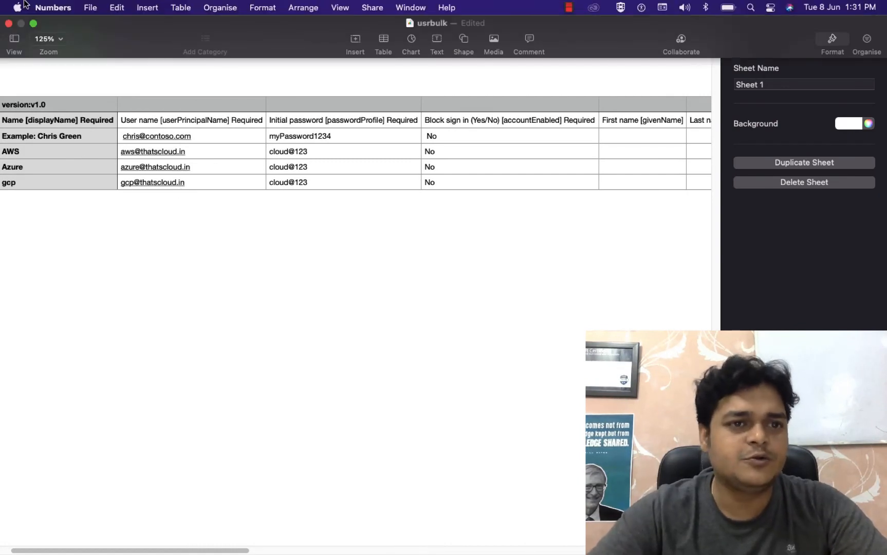
# - Export the sheet as CSV named bulkusrcreation on the Desktop, then return to the browser
pyautogui.click(87, 9)
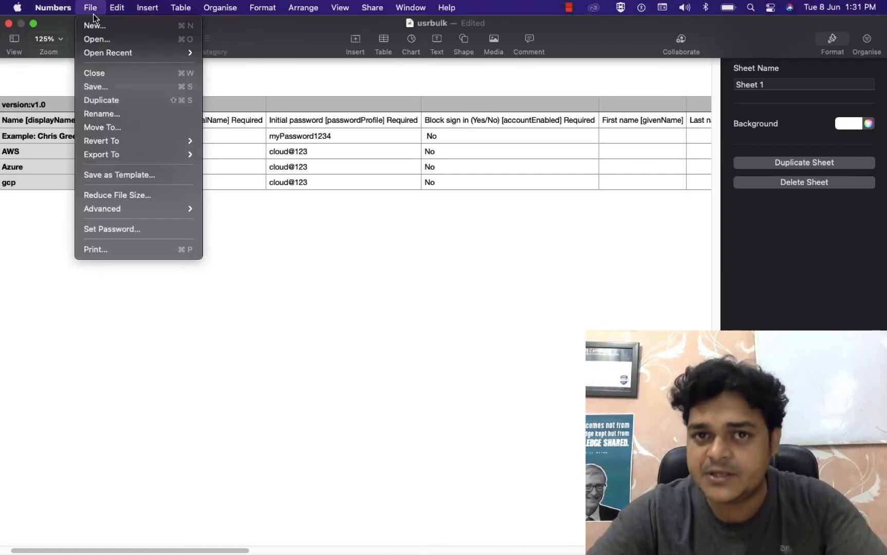
pyautogui.moveTo(111, 155)
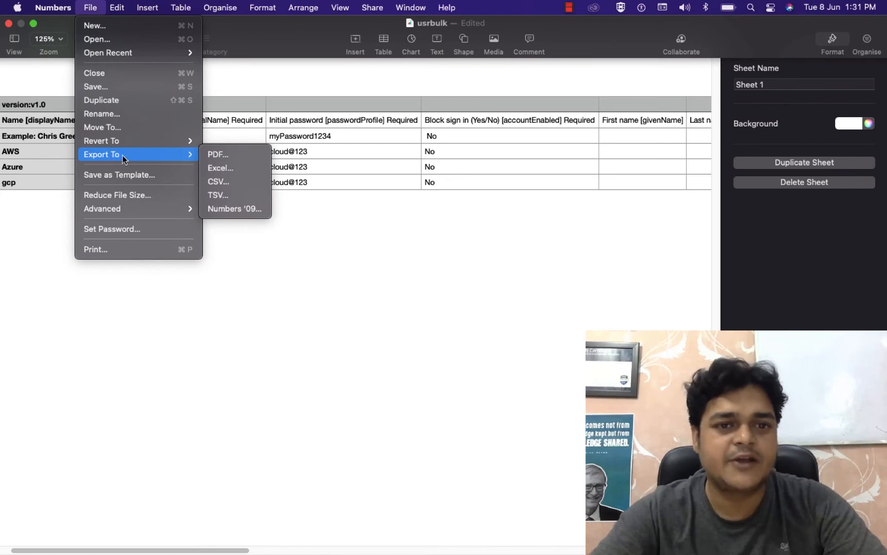
pyautogui.click(223, 182)
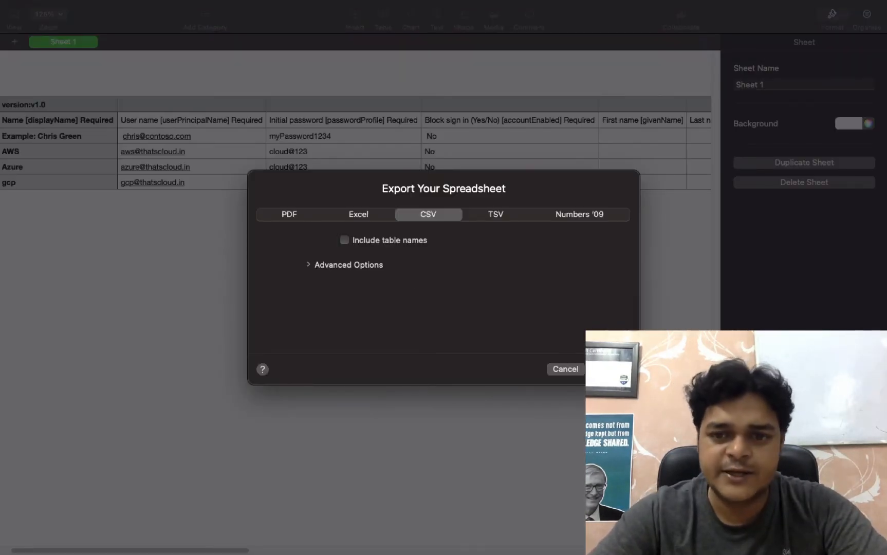
pyautogui.click(610, 369)
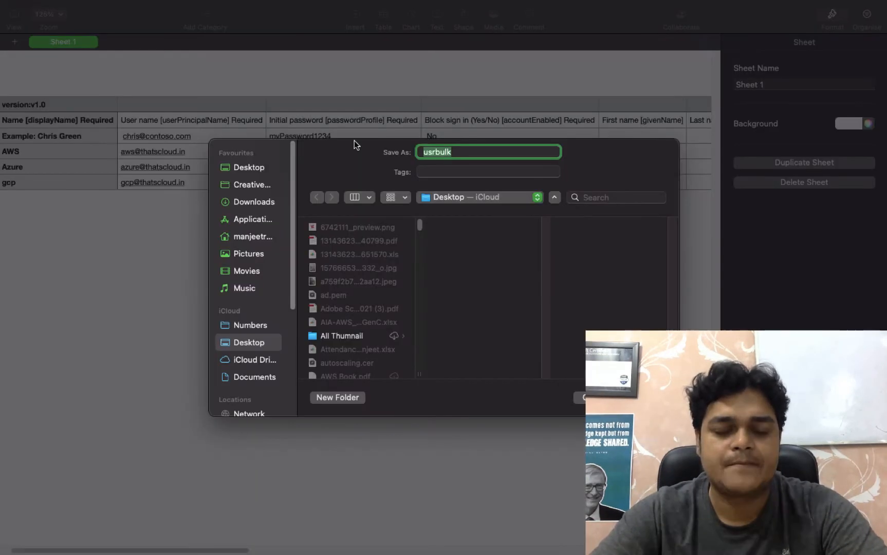
pyautogui.click(257, 165)
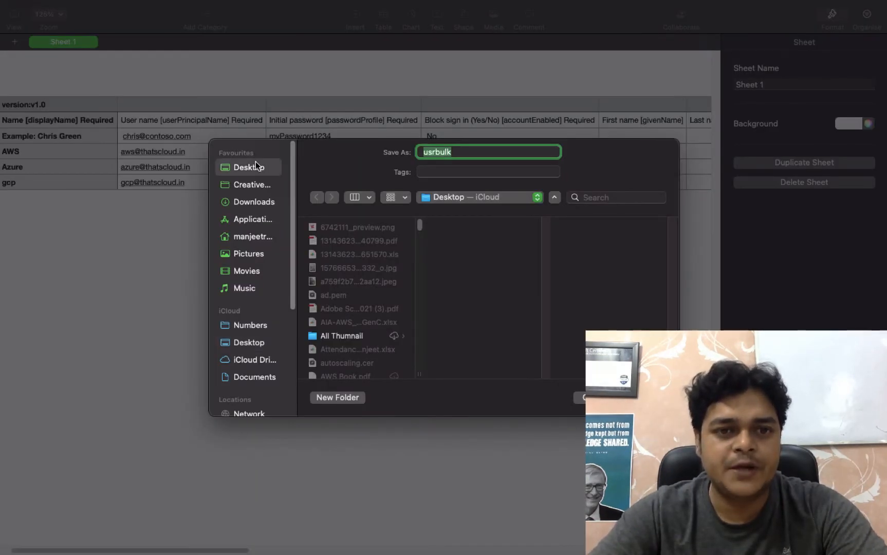
pyautogui.write('bulk')
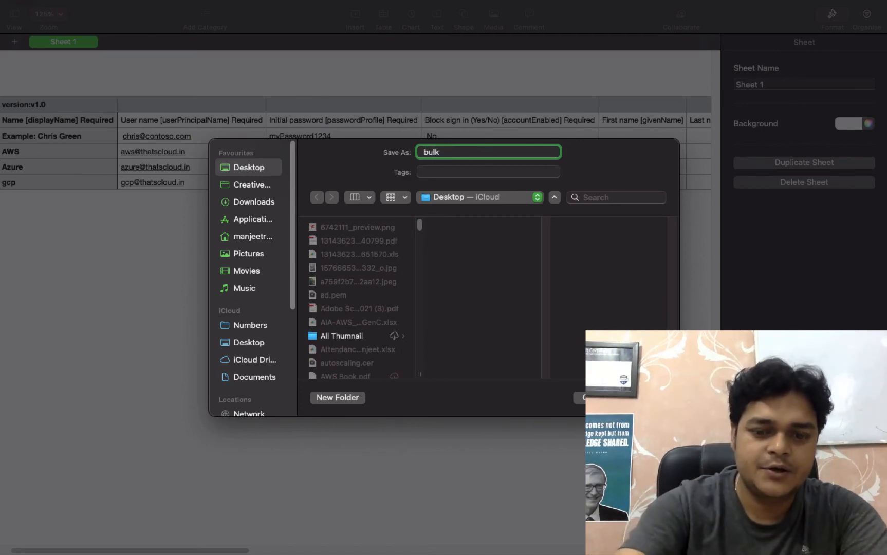
pyautogui.write('usr')
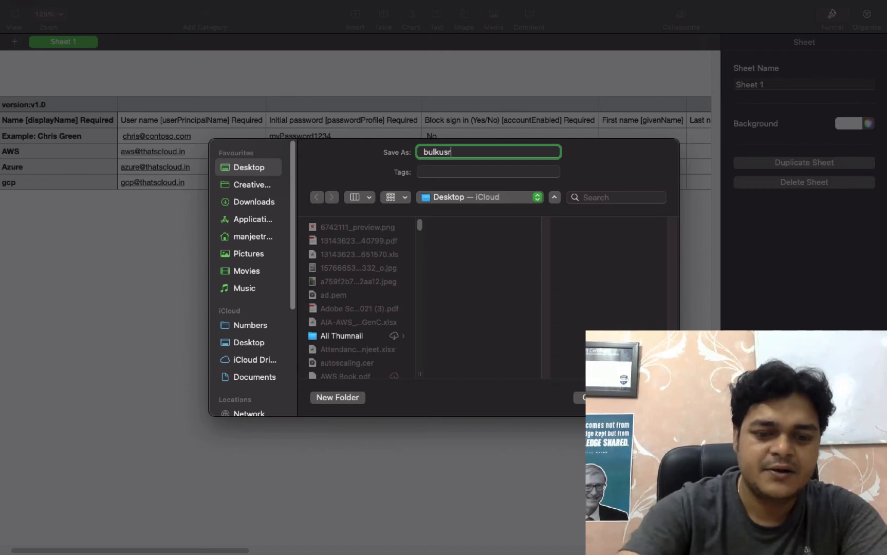
pyautogui.write('creation')
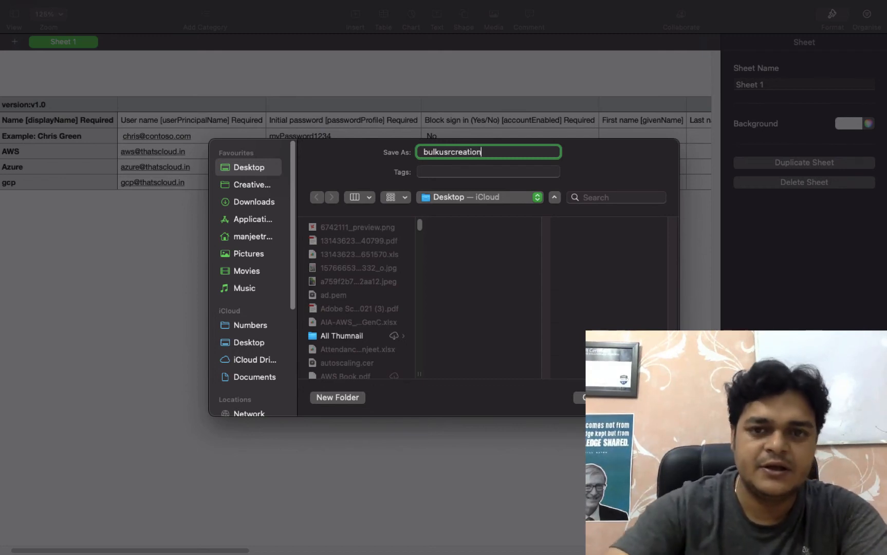
pyautogui.press('Return')
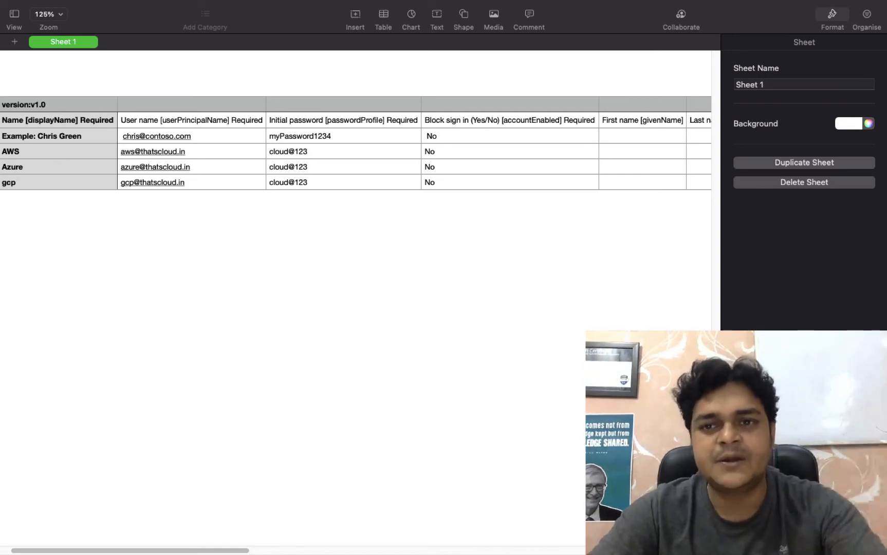
pyautogui.hotkey('ctrl', 'Right')
pyautogui.hotkey('ctrl', 'Left')
pyautogui.hotkey('ctrl', 'Left')
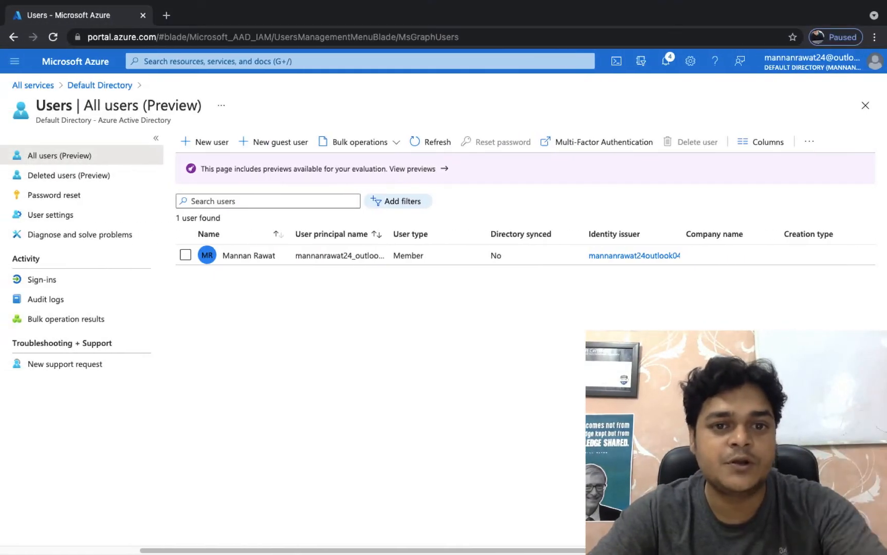
# - Refresh the users list and start a Bulk create from Bulk operations
pyautogui.click(421, 141)
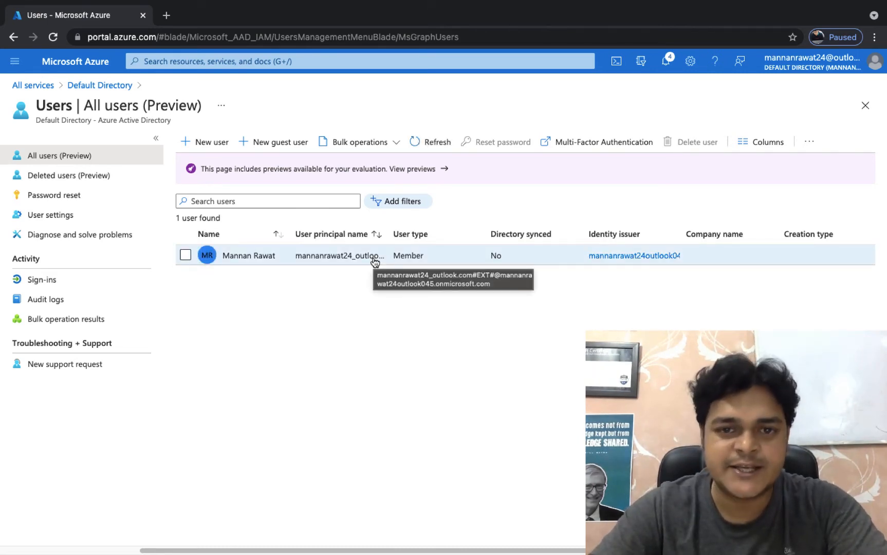
pyautogui.click(360, 142)
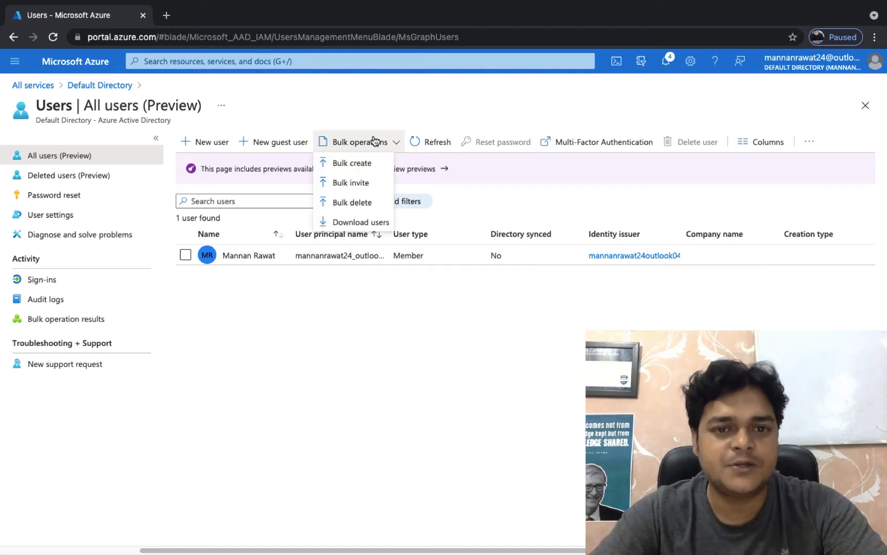
pyautogui.click(352, 163)
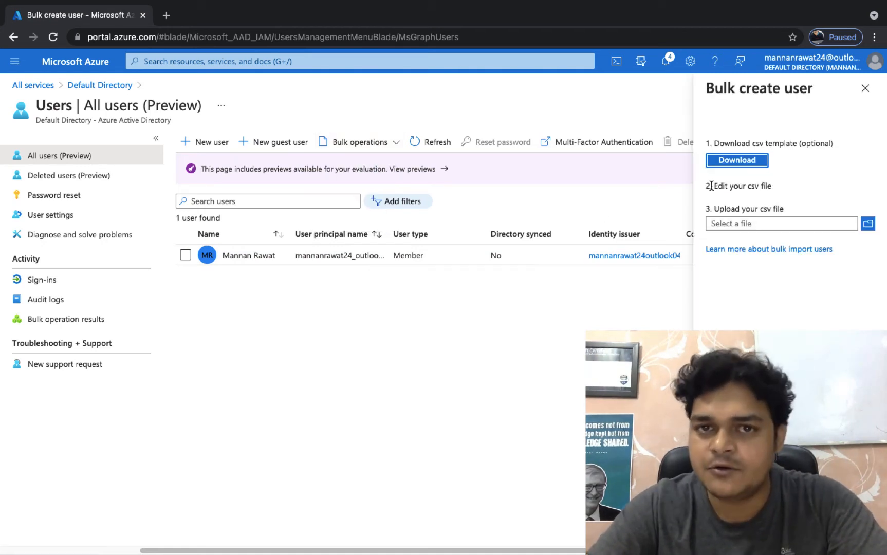
# - Upload bulkusrcreation.csv from the Desktop as the bulk-create file
pyautogui.click(868, 224)
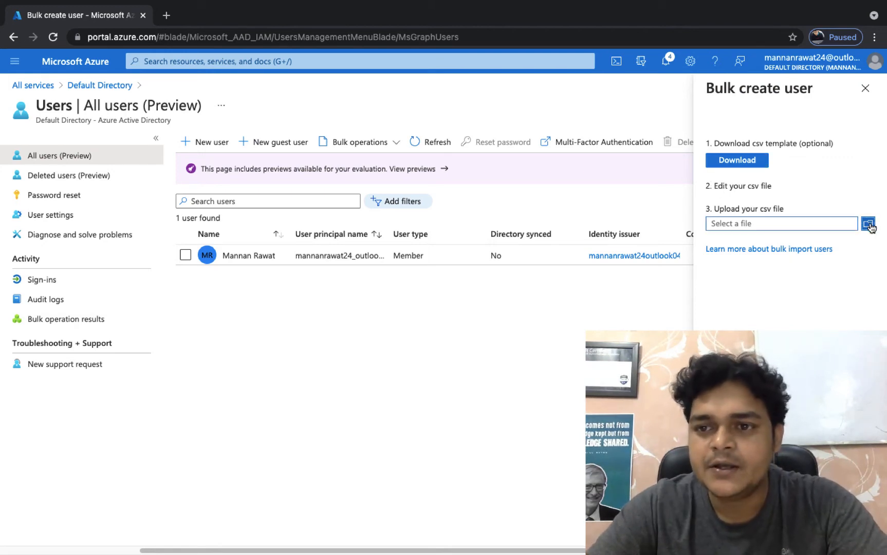
pyautogui.click(869, 225)
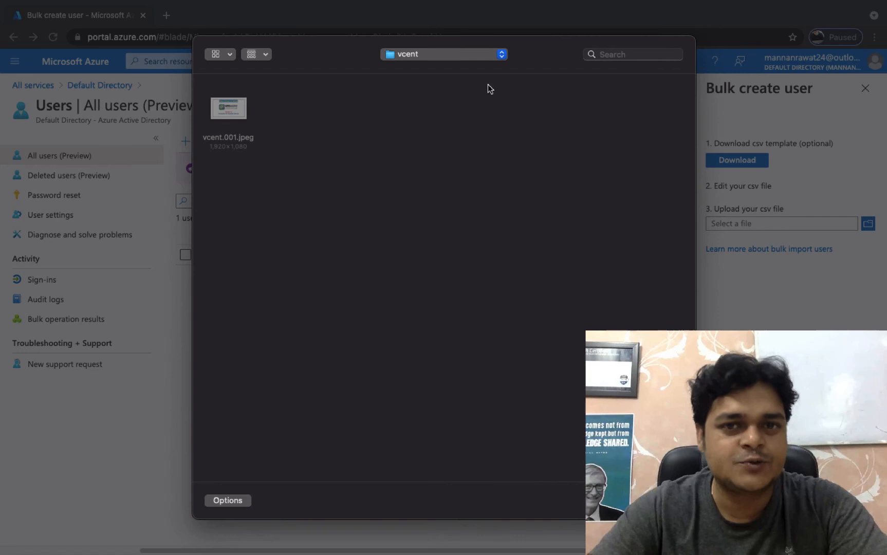
pyautogui.click(448, 57)
pyautogui.click(422, 130)
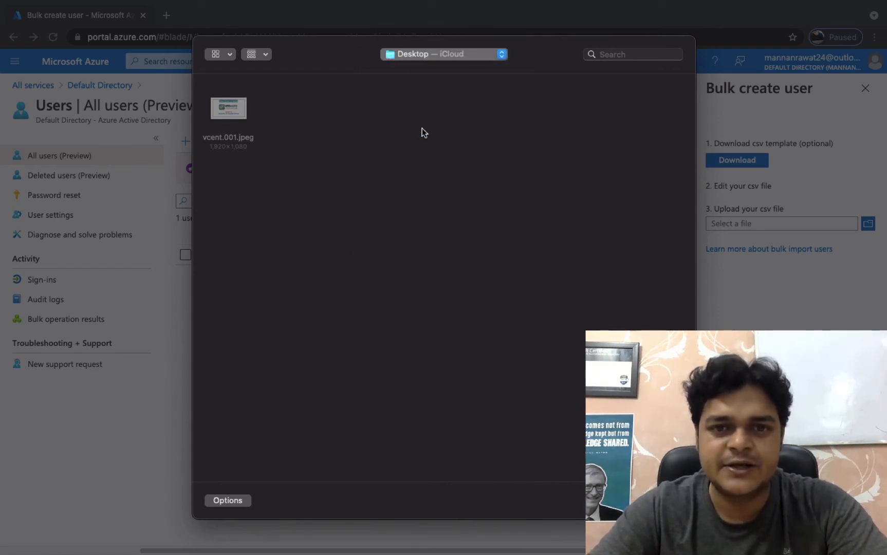
pyautogui.click(623, 54)
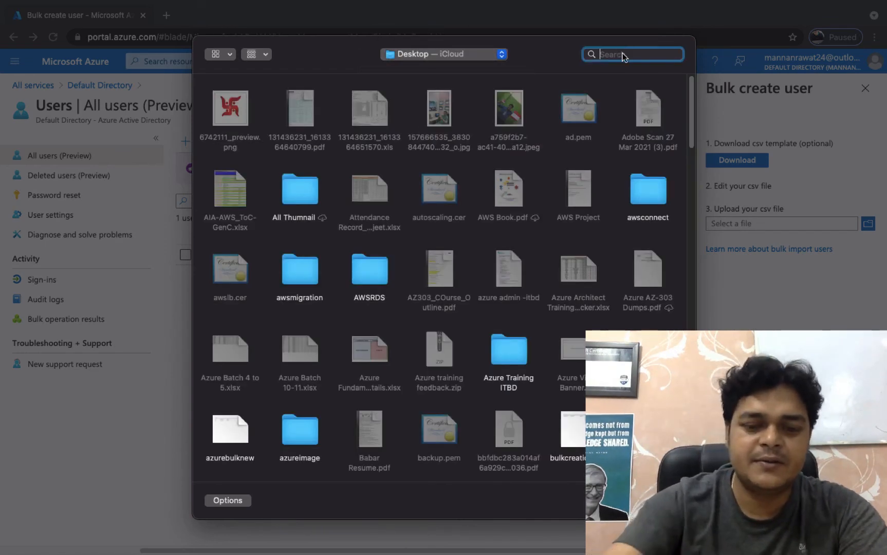
pyautogui.write('bulkusr')
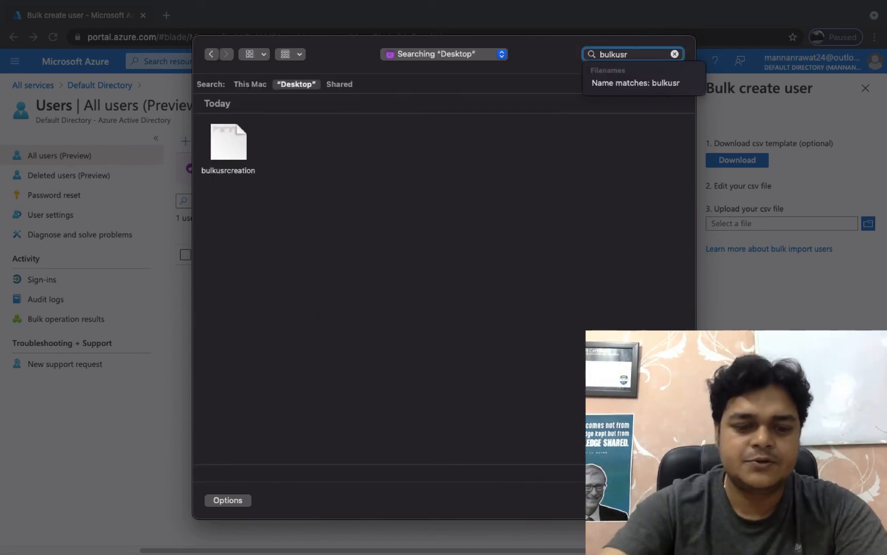
pyautogui.write('creation')
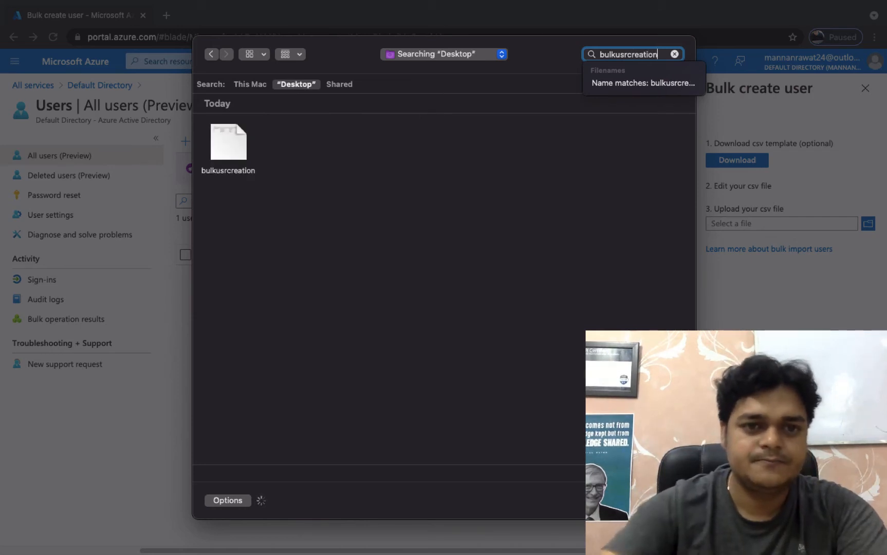
pyautogui.click(226, 146)
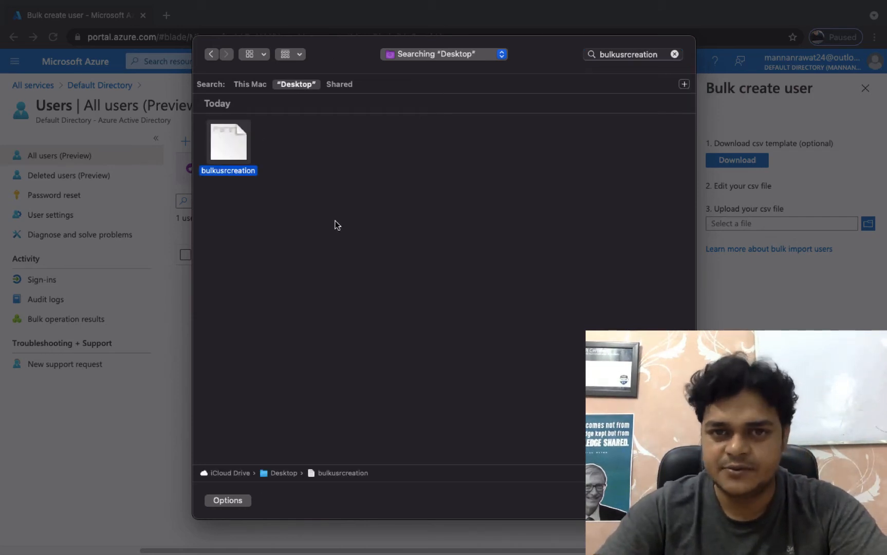
pyautogui.press('Return')
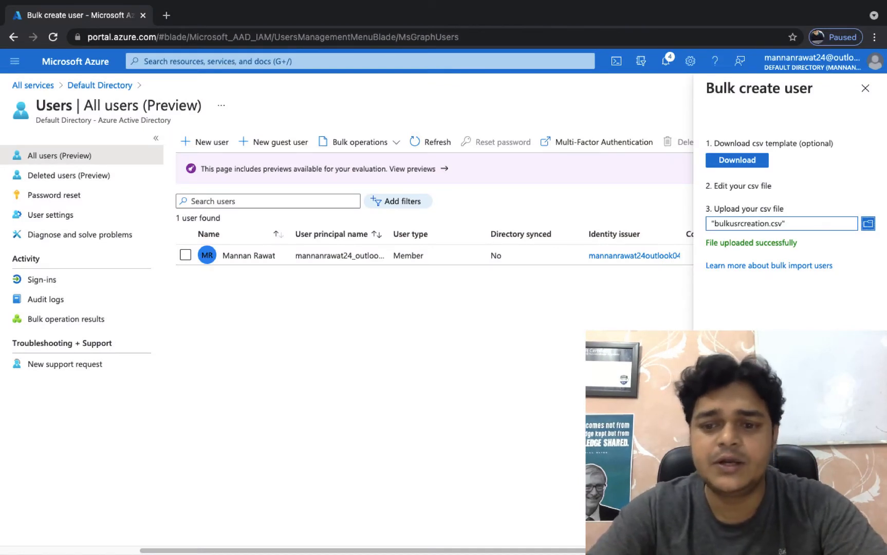
# - Submit the bulk creation and refresh the list to show AWS, Azure and gcp
pyautogui.click(737, 538)
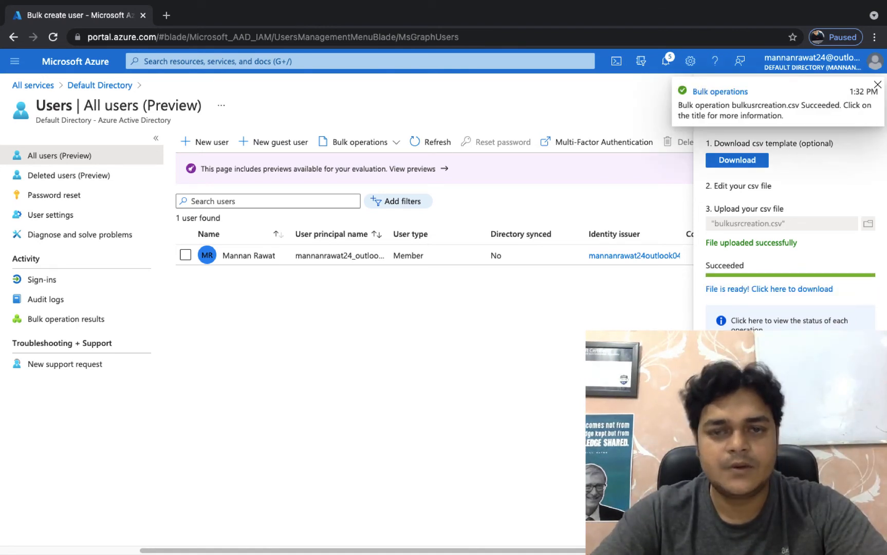
pyautogui.click(877, 85)
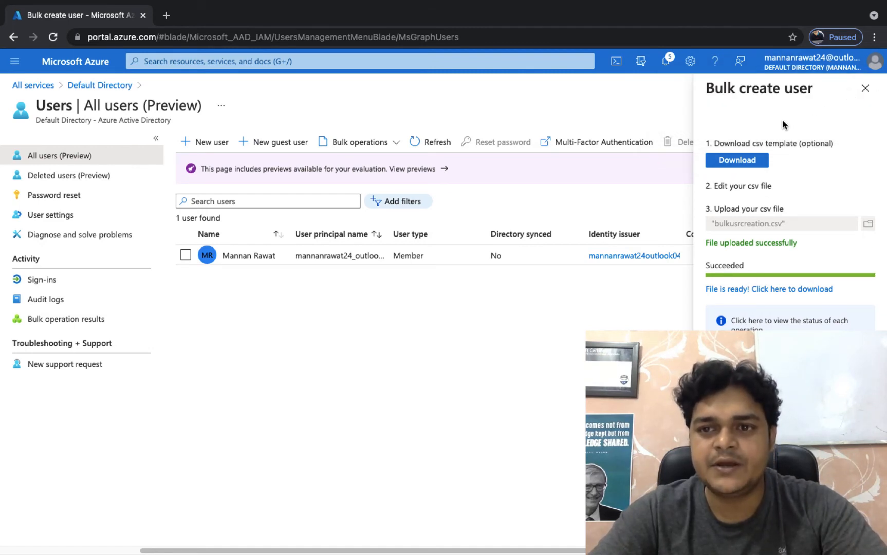
pyautogui.click(865, 88)
pyautogui.click(431, 142)
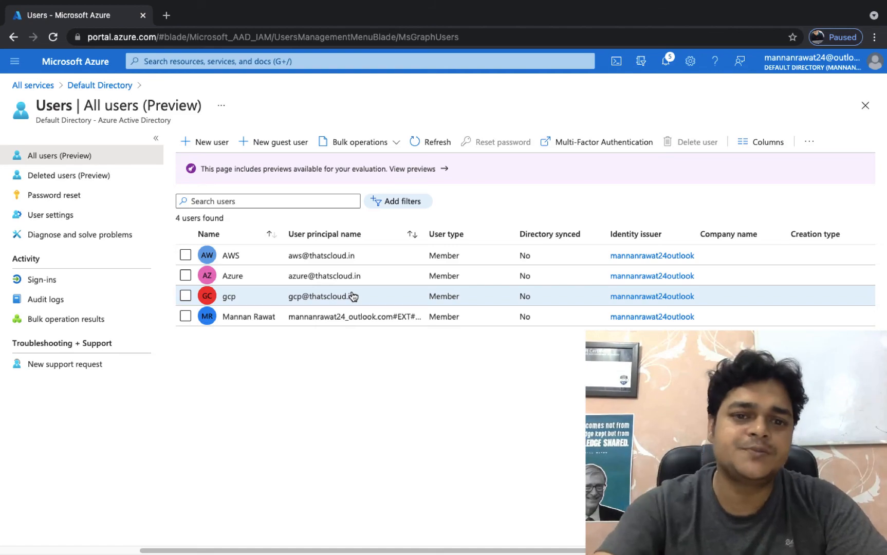
# - Open the gcp user's profile from the users list
pyautogui.hotkey('ctrl', 'Left')
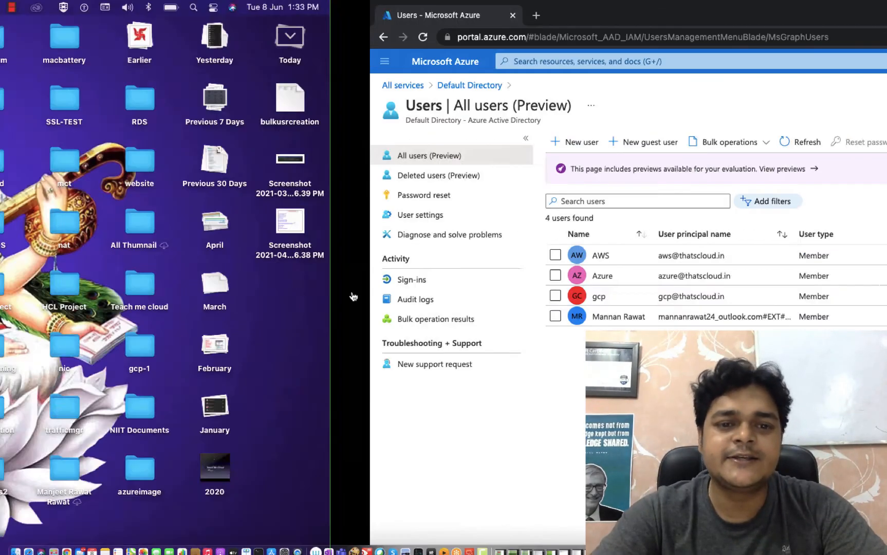
pyautogui.hotkey('ctrl', 'Right')
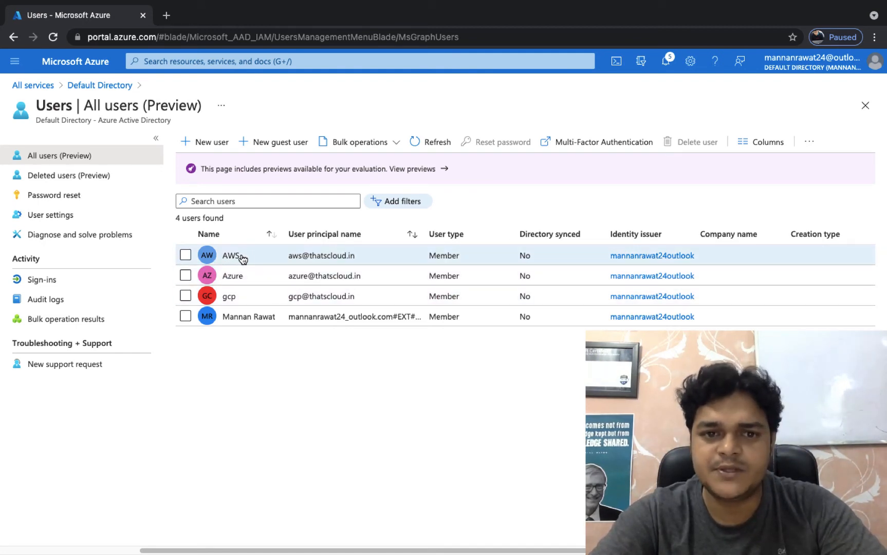
pyautogui.click(230, 297)
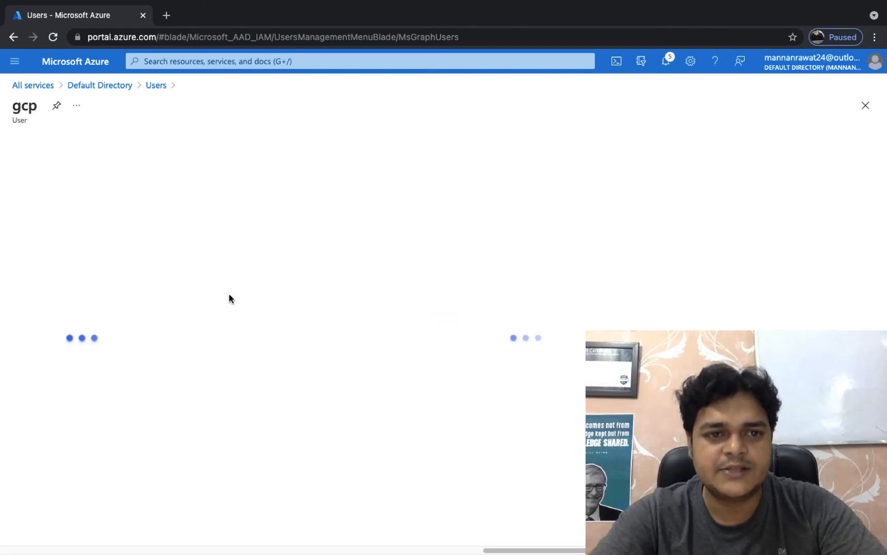
# - Open a new incognito window and load the Azure portal sign-in page
pyautogui.press('super+t')
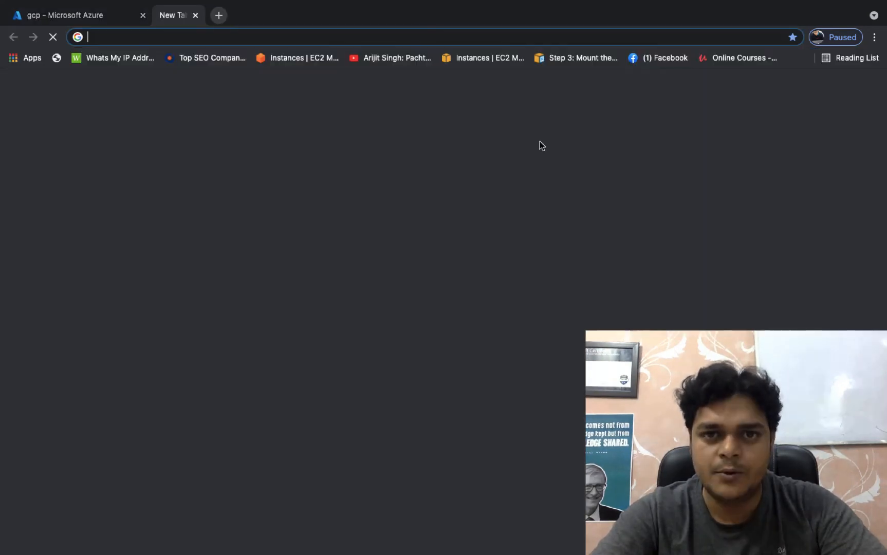
pyautogui.click(874, 37)
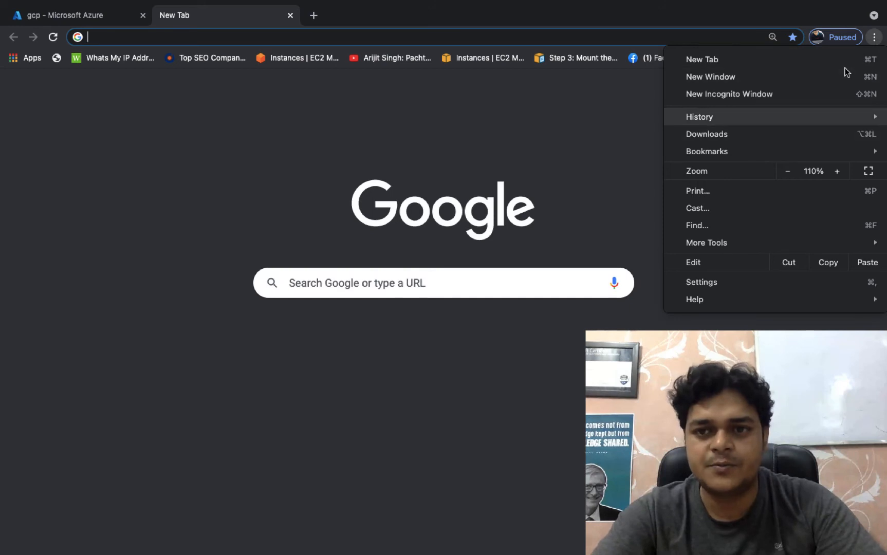
pyautogui.click(756, 95)
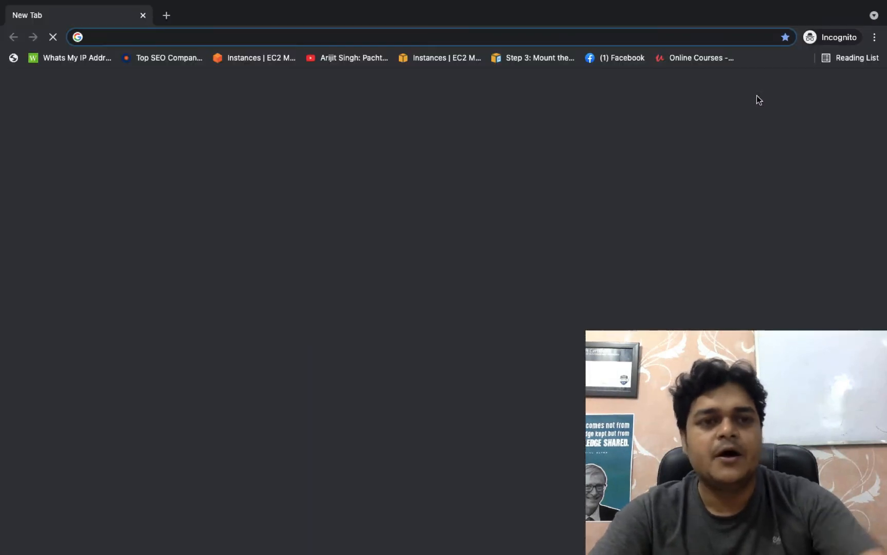
pyautogui.write('portal')
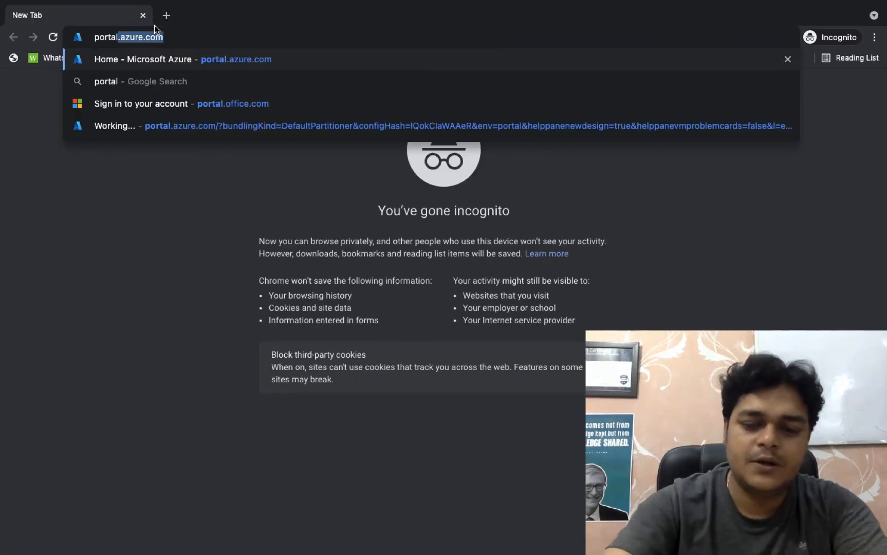
pyautogui.write('.com')
pyautogui.press('Return')
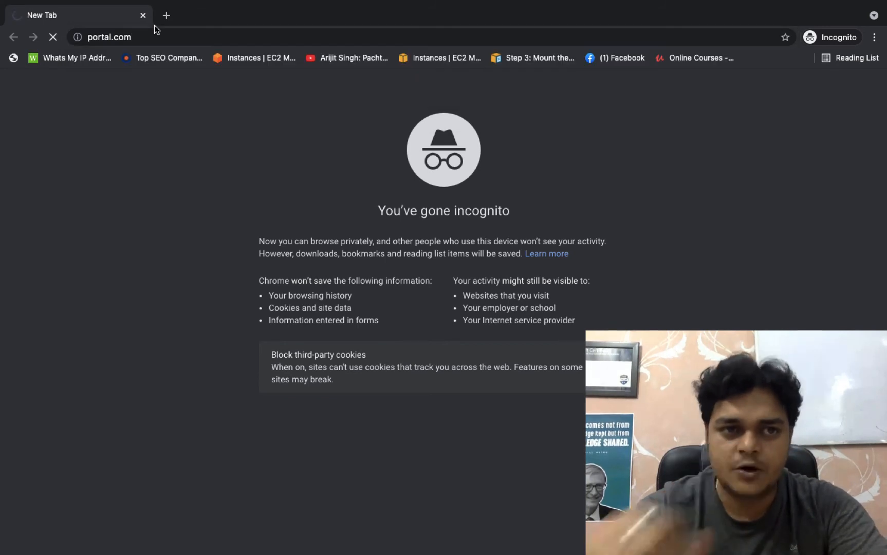
pyautogui.click(173, 37)
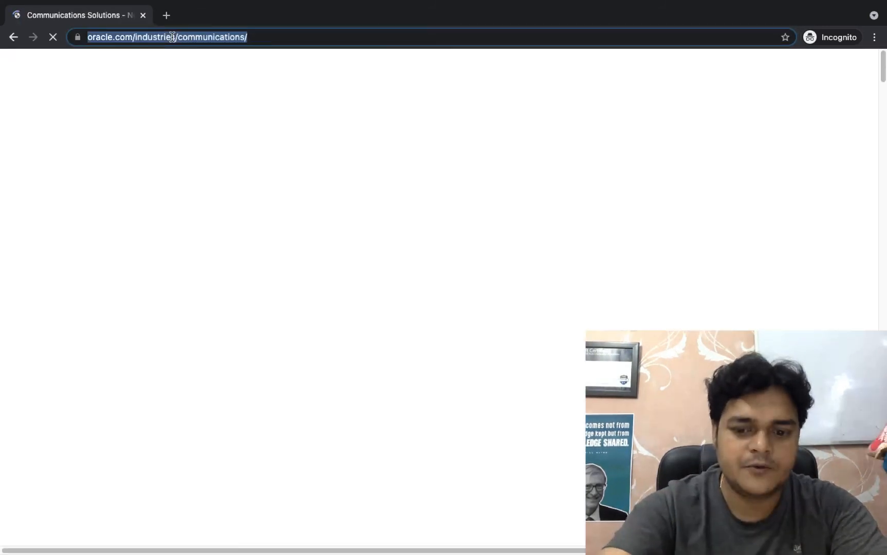
pyautogui.write('portal.azure.com')
pyautogui.press('Return')
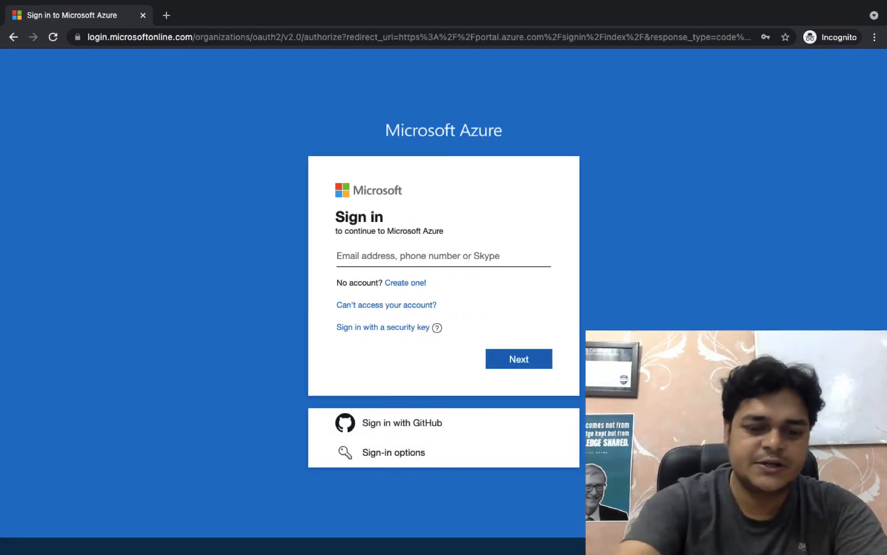
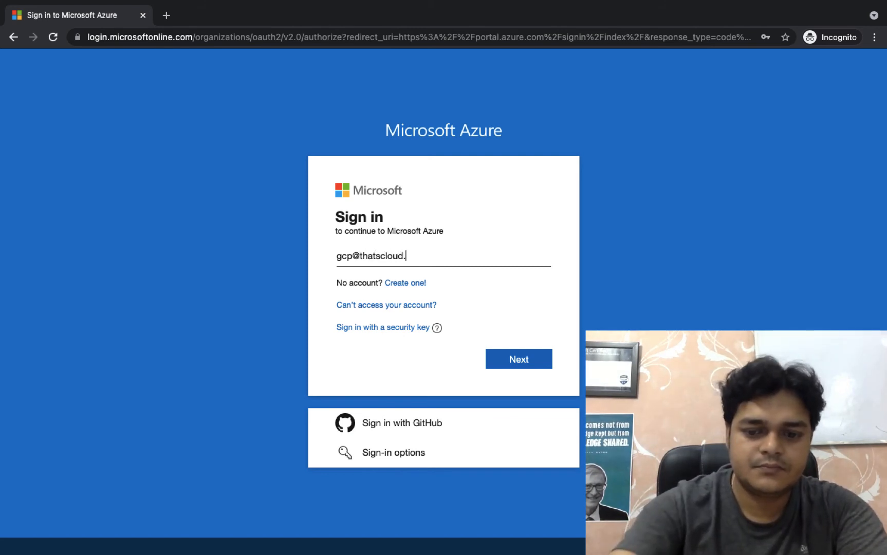
# - Sign in with the gcp user's e-mail and password
pyautogui.press('Return')
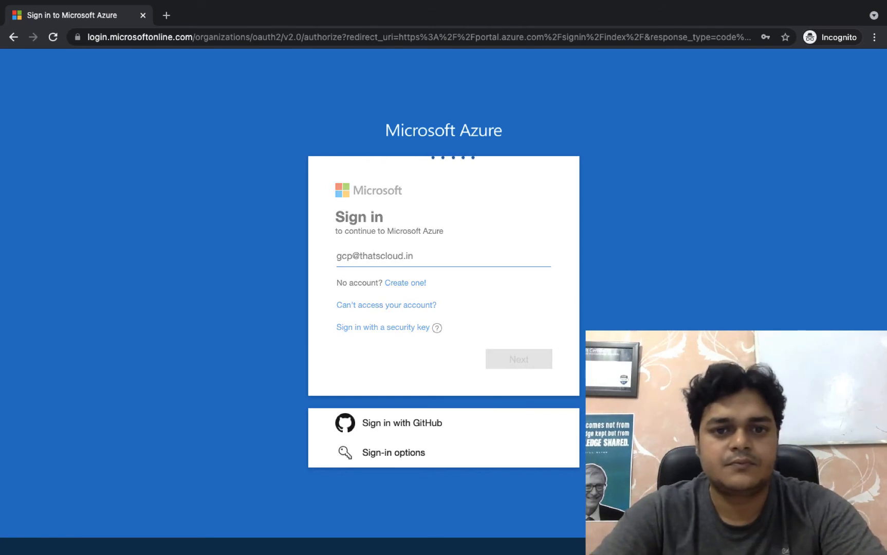
pyautogui.write('••')
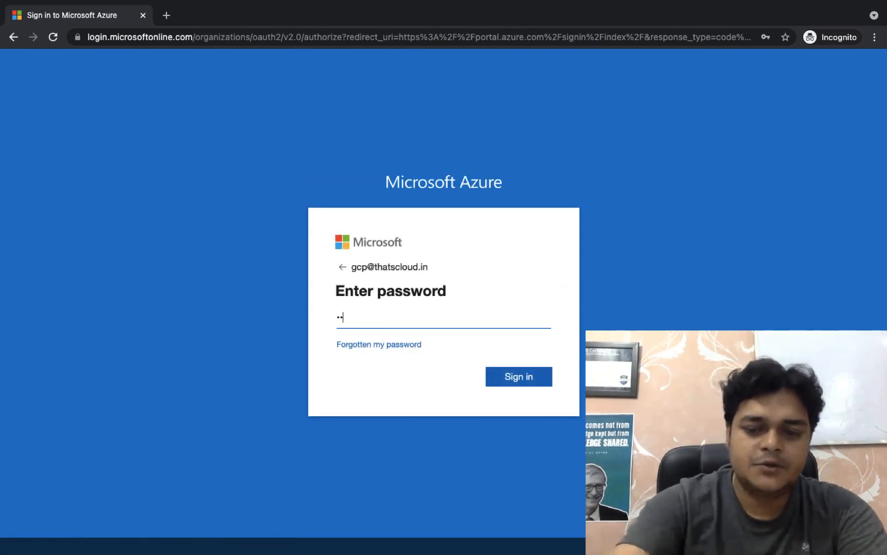
pyautogui.write('•••••••')
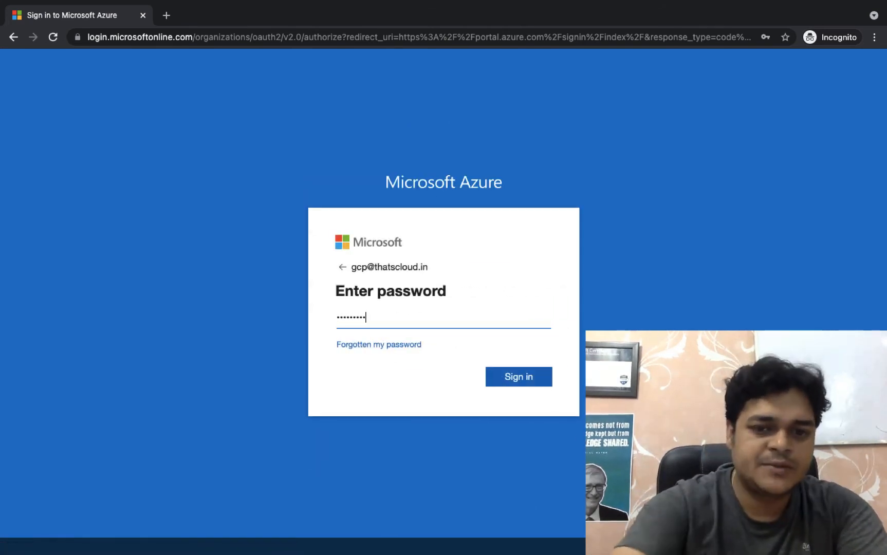
pyautogui.press('Return')
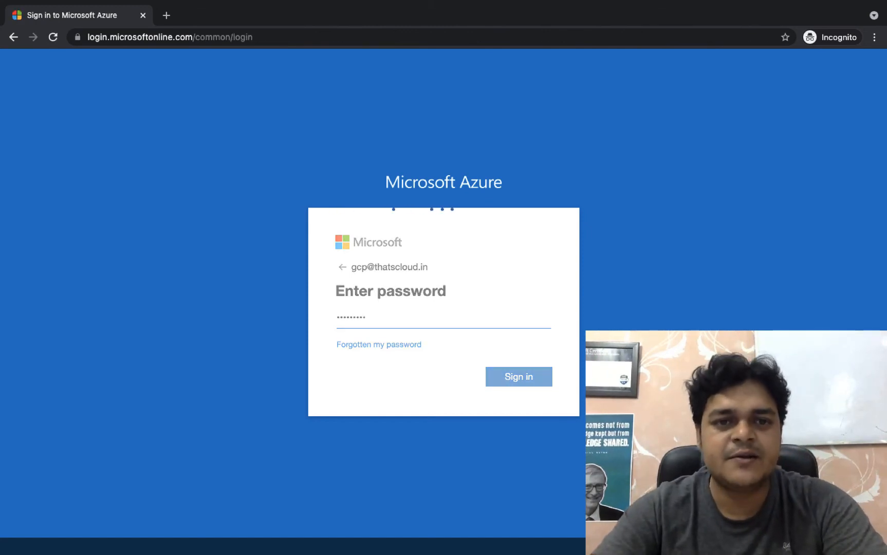
# - Replace gcp's temporary password with a new confirmed password and choose to stay signed in
pyautogui.write('•••••••••')
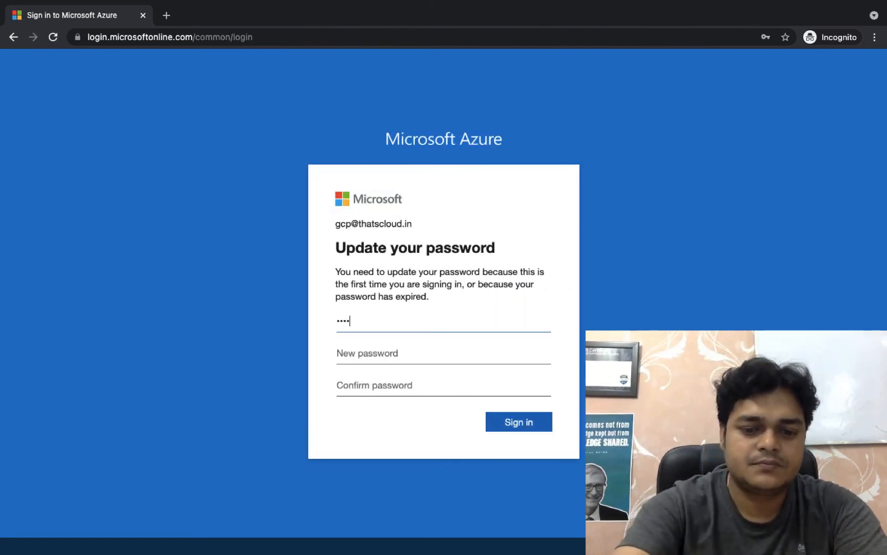
pyautogui.press('Tab')
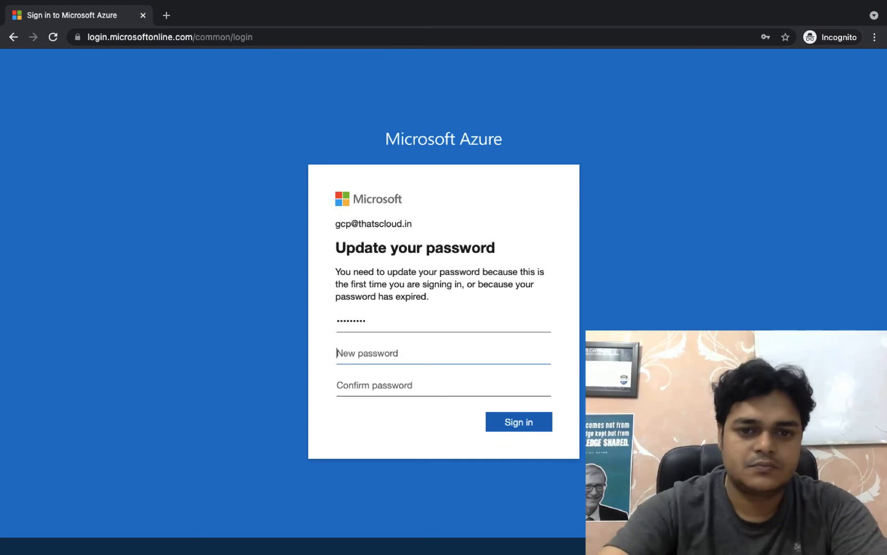
pyautogui.write('••••••••')
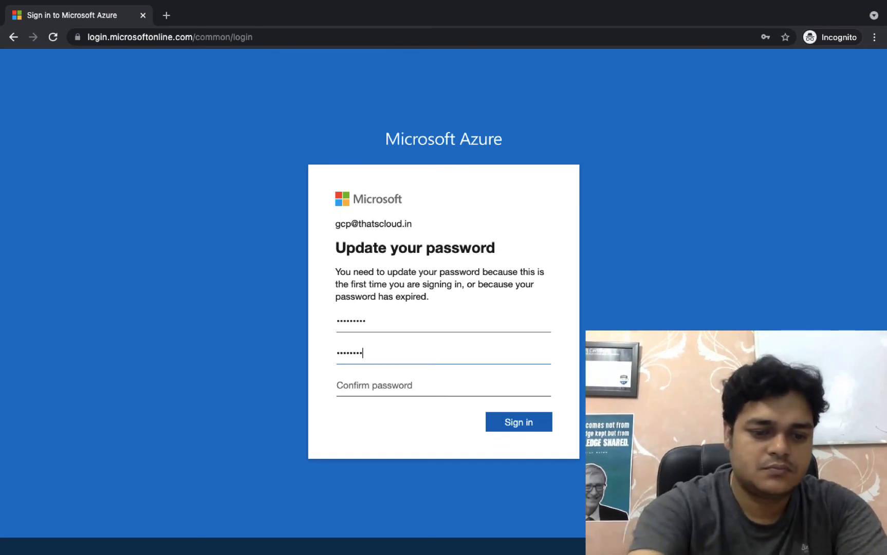
pyautogui.write('••')
pyautogui.press('Tab')
pyautogui.write('•')
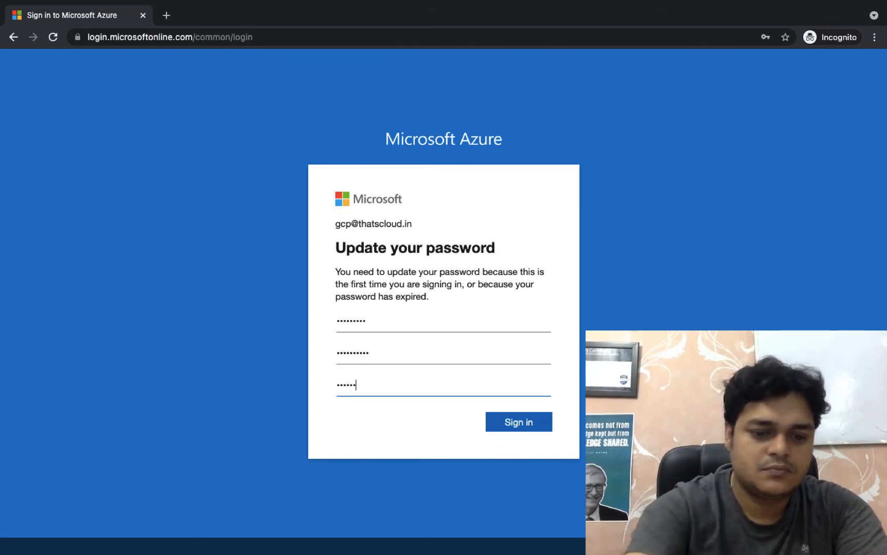
pyautogui.write('•••••••••')
pyautogui.press('Return')
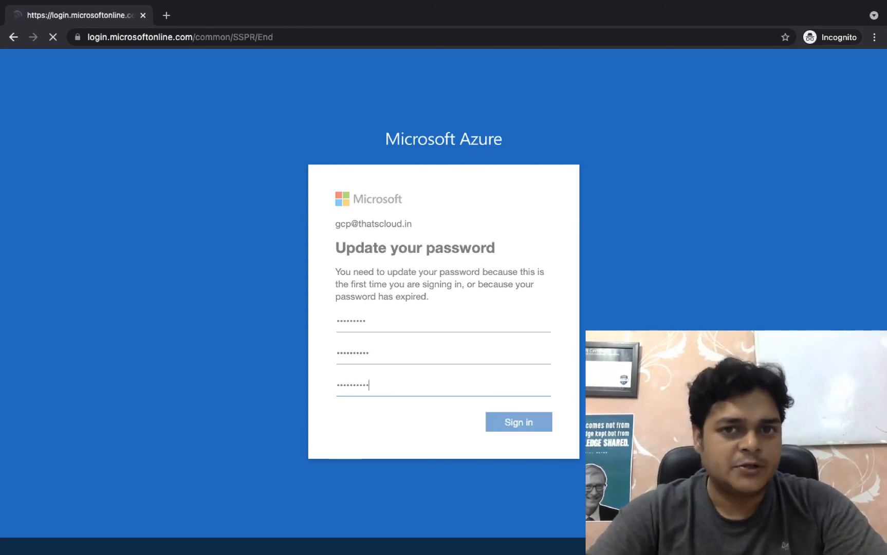
pyautogui.click(510, 380)
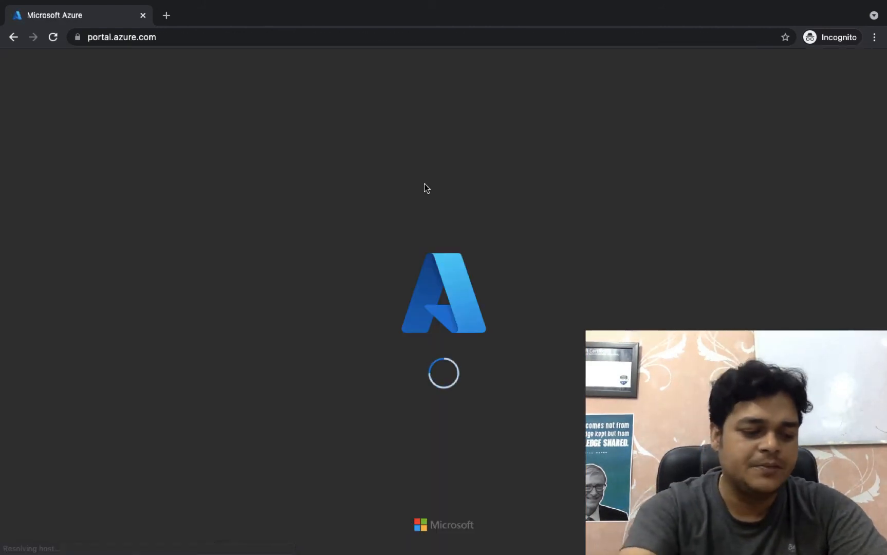
# - Back in the main window's All users list, open the per-user multi-factor authentication page
pyautogui.hotkey('ctrl', 'Left')
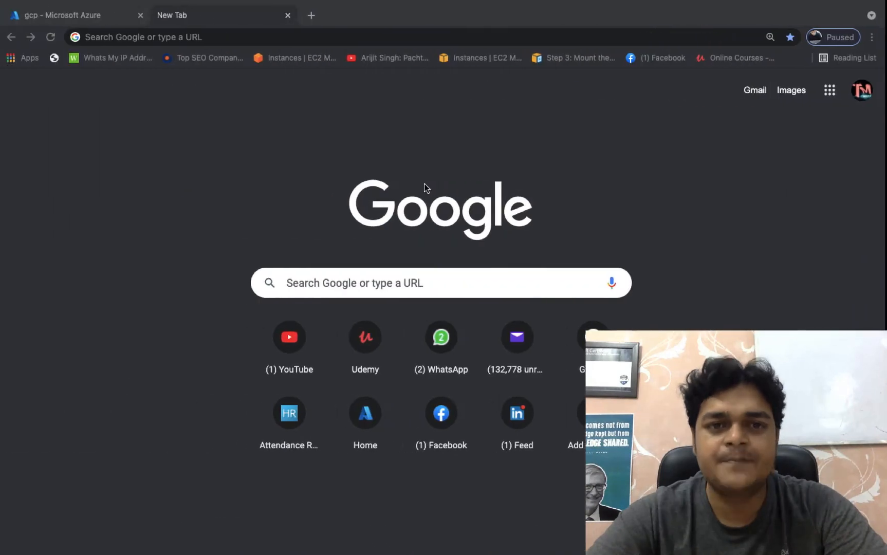
pyautogui.click(79, 17)
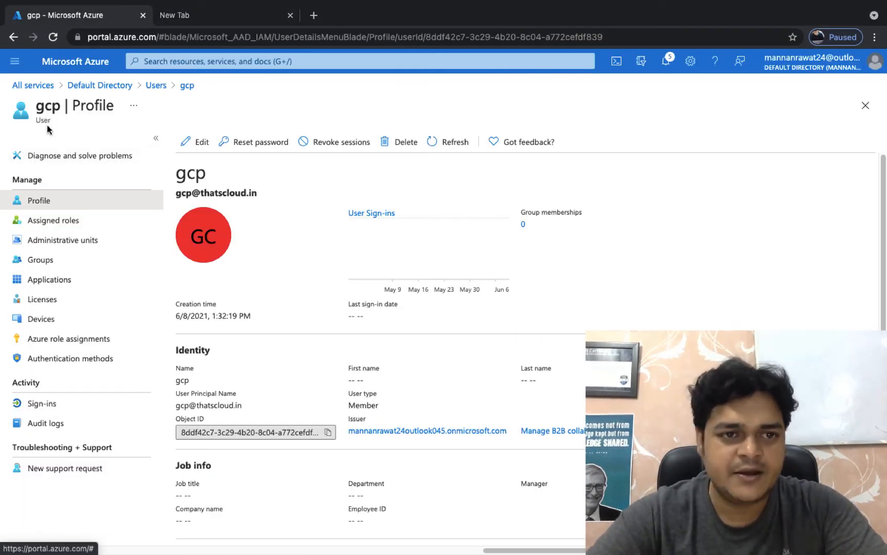
pyautogui.click(155, 85)
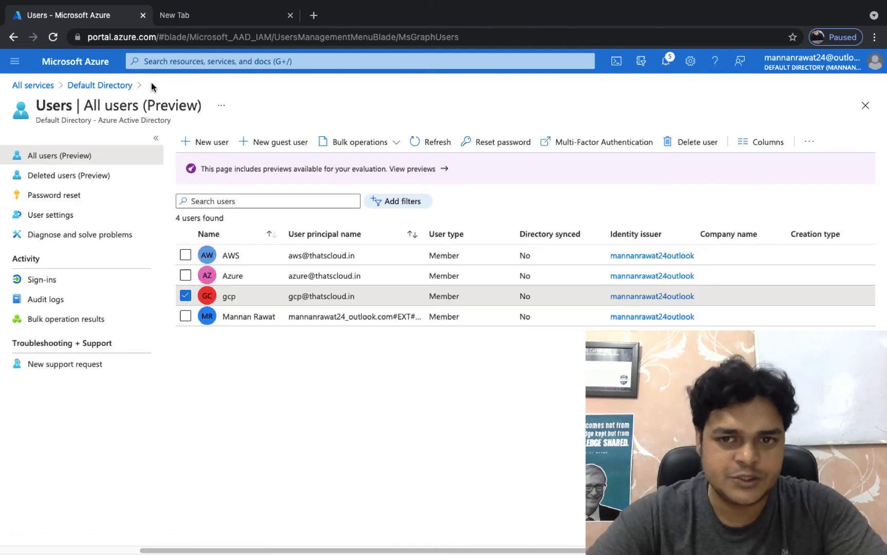
pyautogui.click(185, 296)
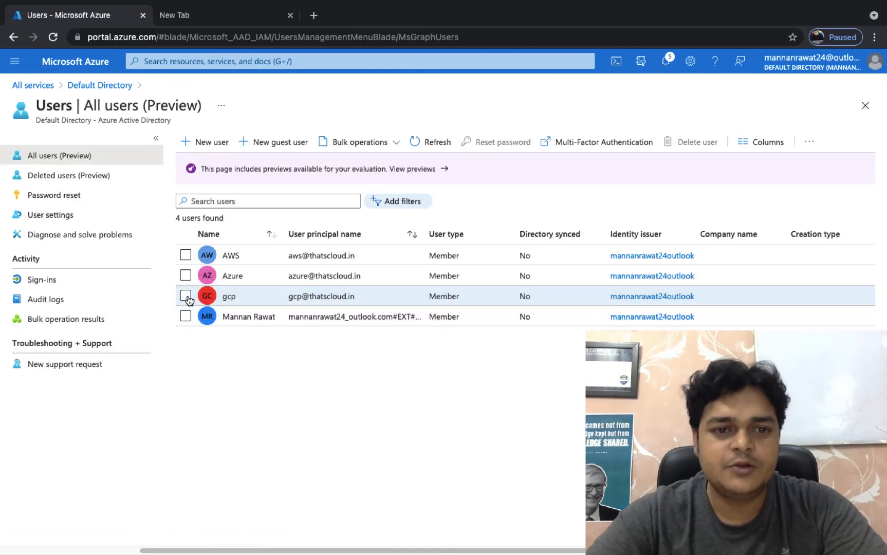
pyautogui.click(605, 147)
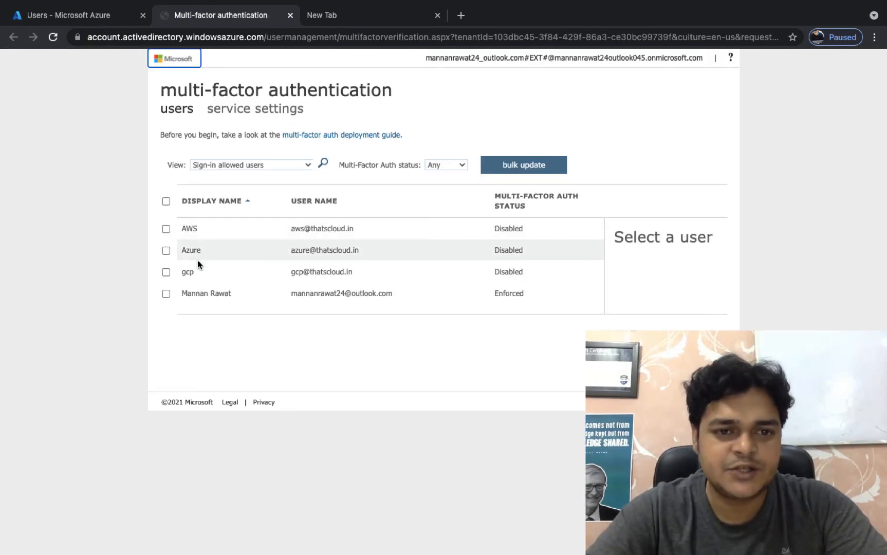
# - Select gcp, enable multi-factor auth, and dismiss the Updates successful notice
pyautogui.click(165, 274)
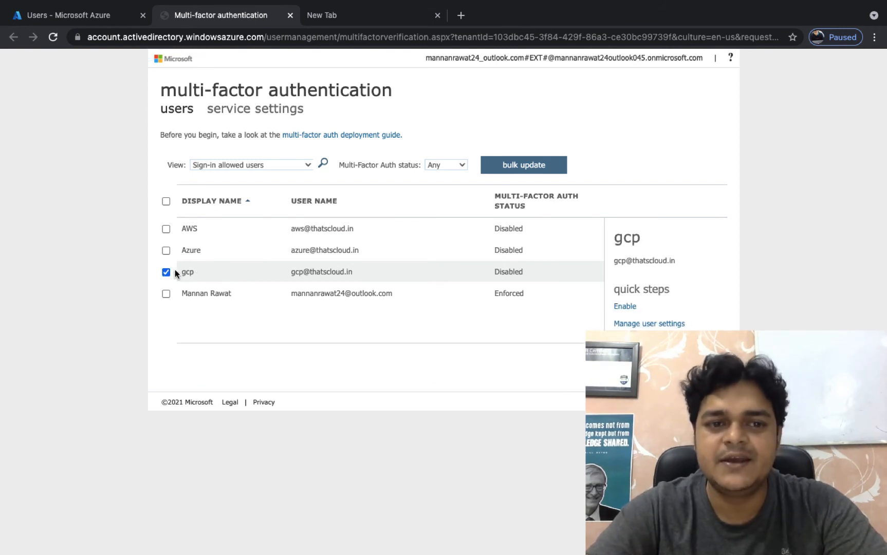
pyautogui.click(624, 308)
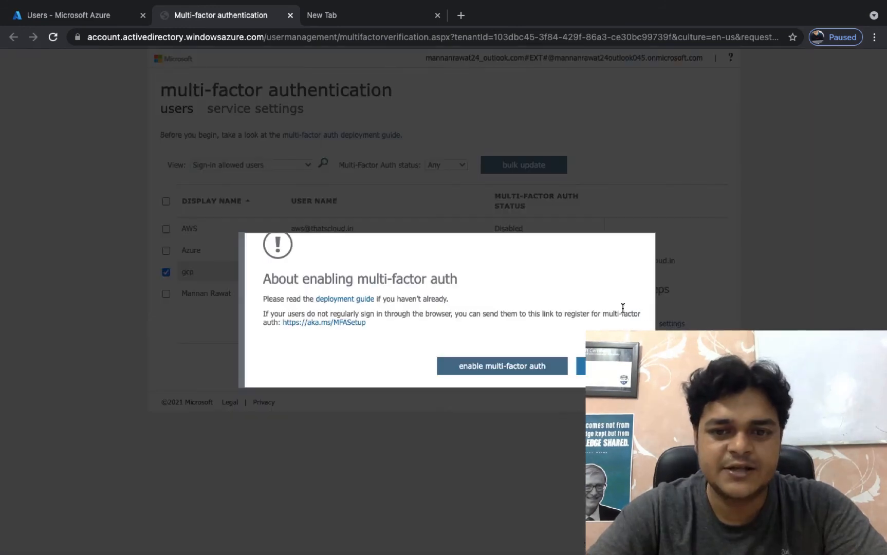
pyautogui.click(511, 366)
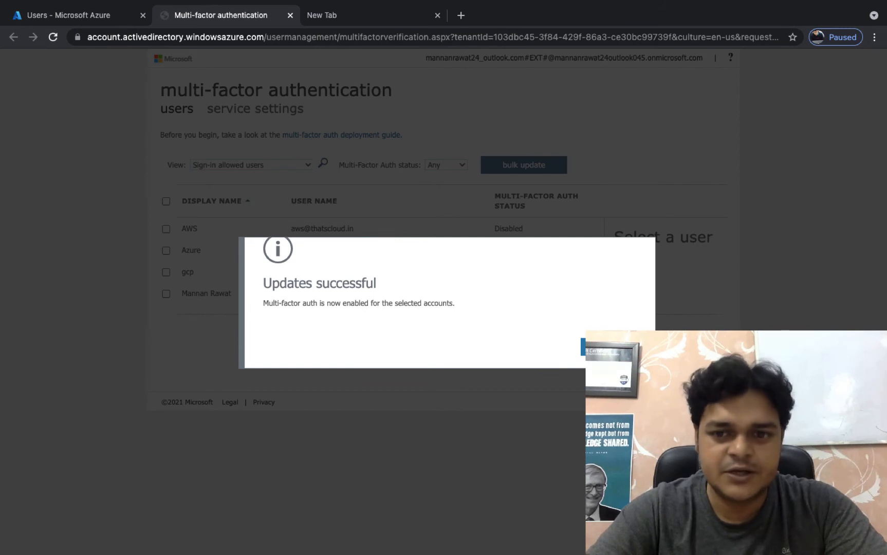
pyautogui.press('Return')
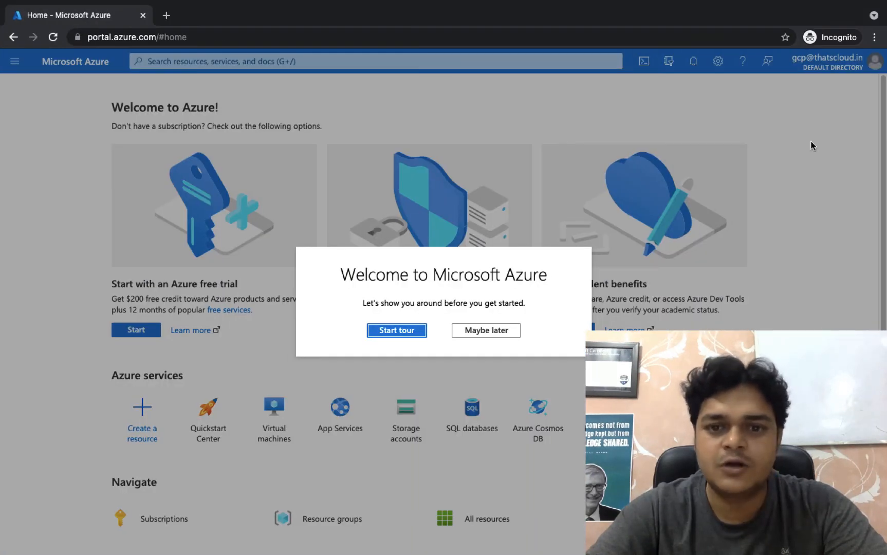
# - Skip the welcome tour and sign out of the portal
pyautogui.click(483, 332)
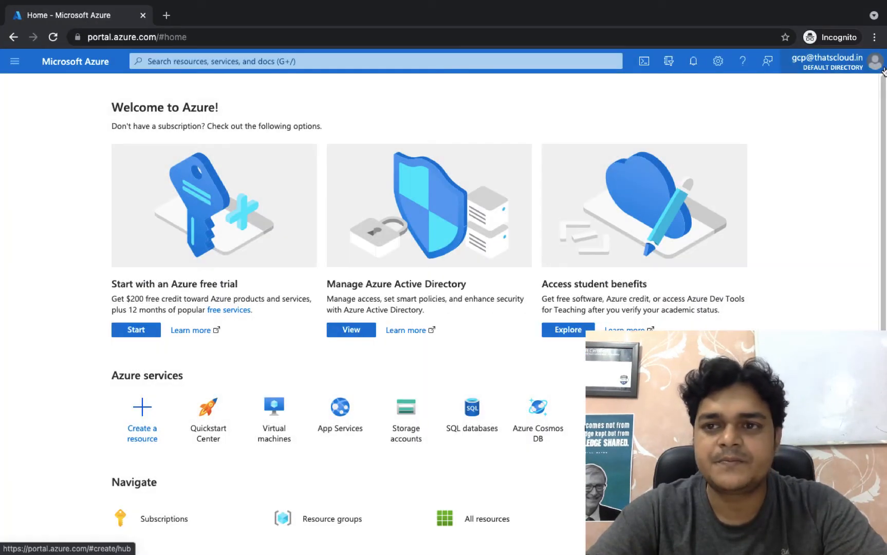
pyautogui.click(874, 61)
pyautogui.click(864, 87)
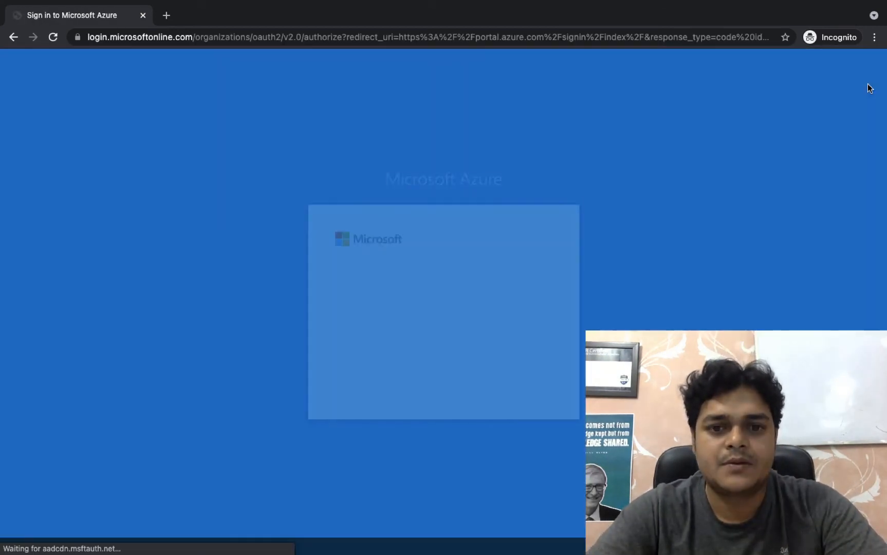
# - Sign back in as gcp with its password and continue to security verification setup
pyautogui.click(417, 313)
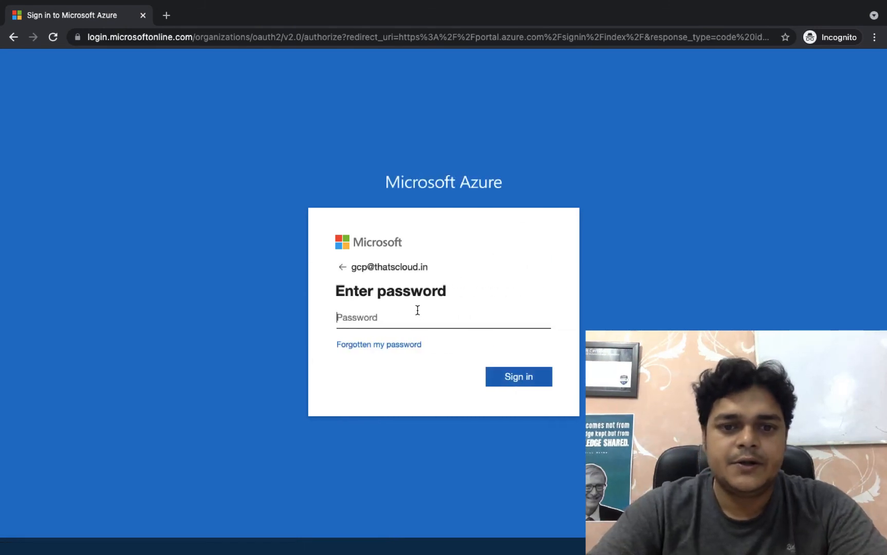
pyautogui.write('•••••')
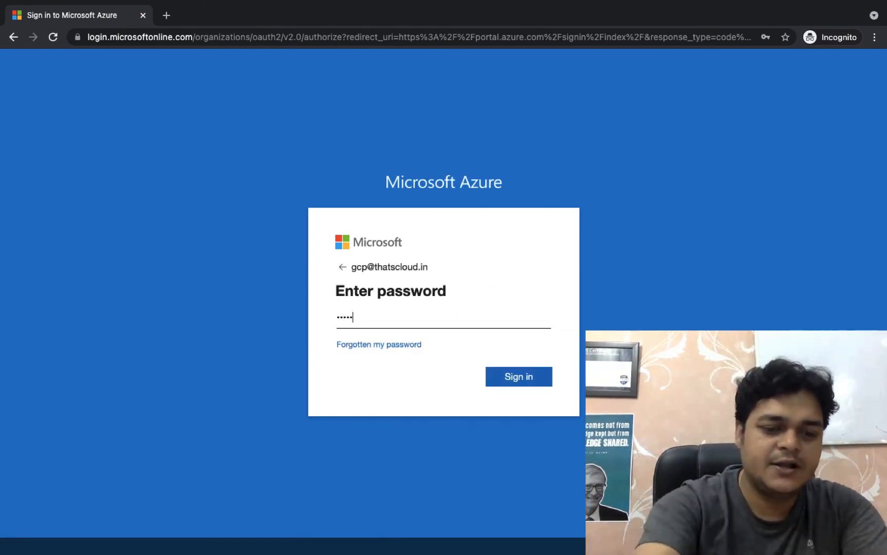
pyautogui.write('•••••')
pyautogui.press('Return')
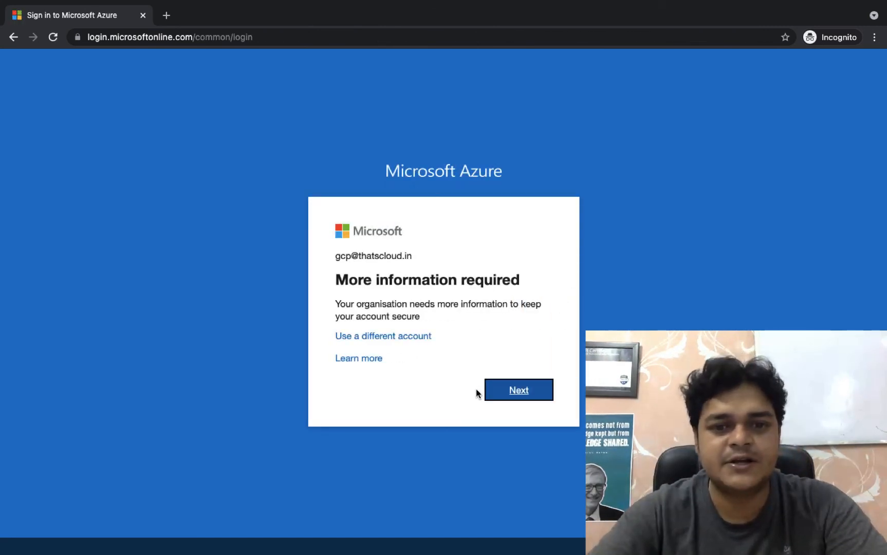
pyautogui.click(525, 401)
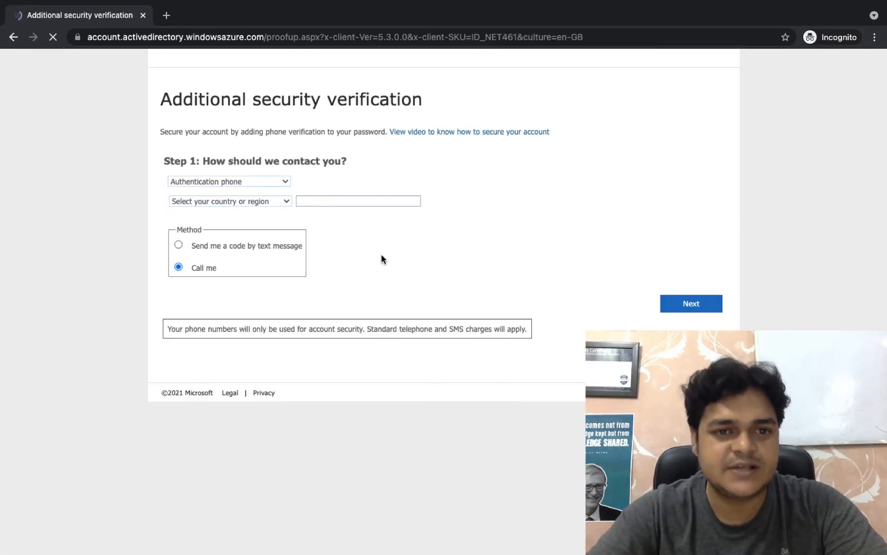
# - Register an India (+91) authentication phone number with text-message delivery and send the code
pyautogui.click(257, 177)
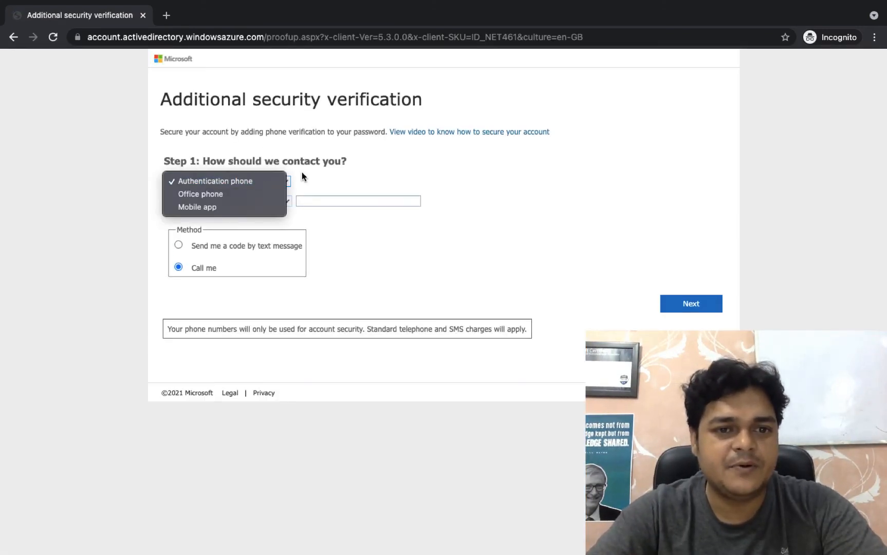
pyautogui.click(246, 185)
pyautogui.click(249, 201)
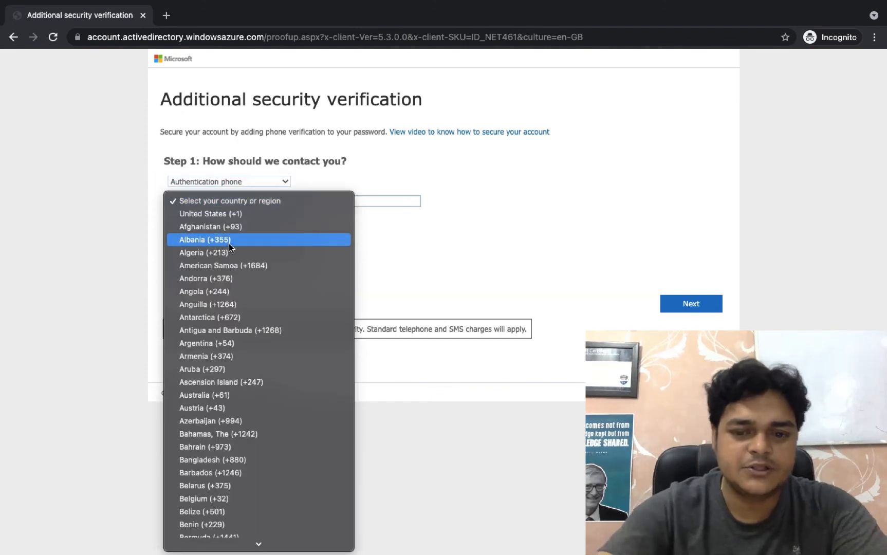
pyautogui.write('in')
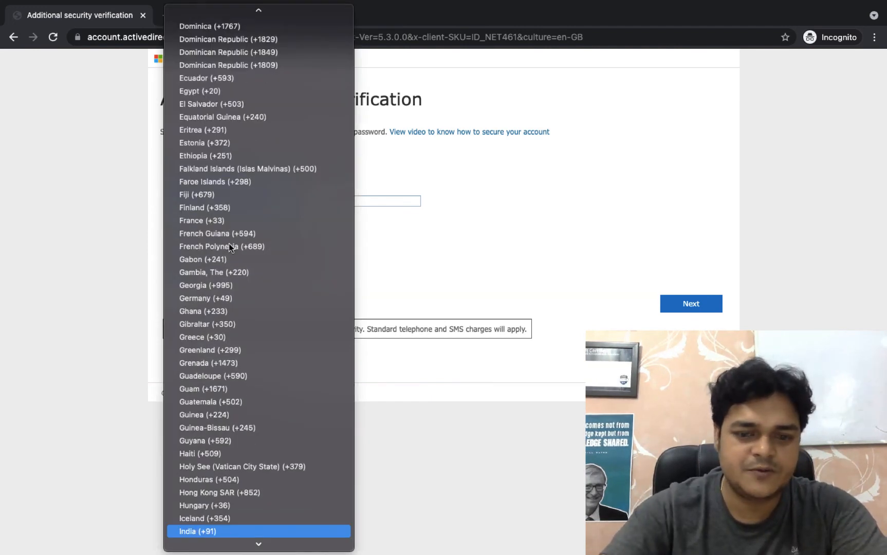
pyautogui.press('Return')
pyautogui.click(346, 199)
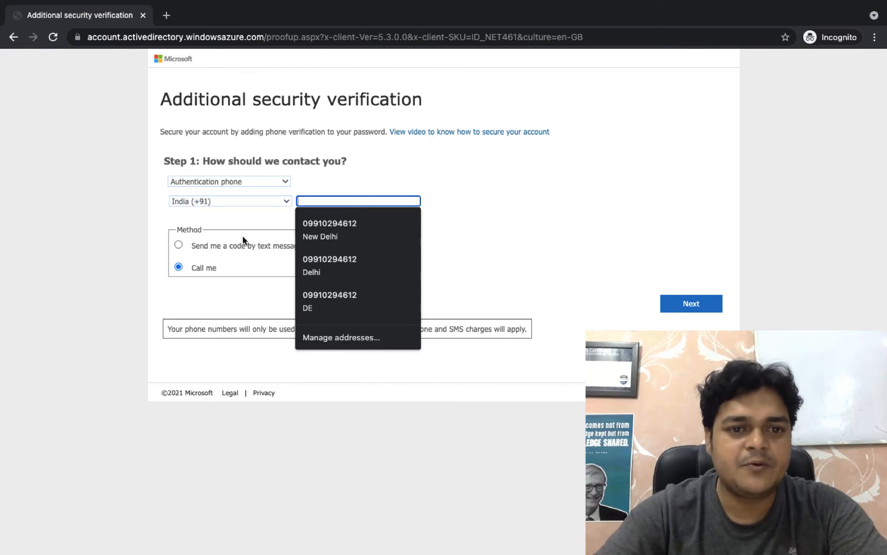
pyautogui.click(215, 245)
pyautogui.click(317, 200)
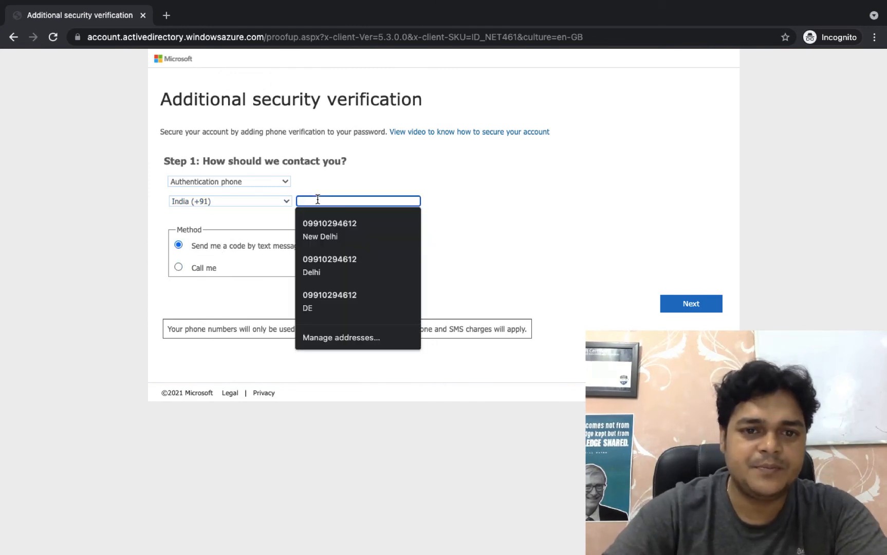
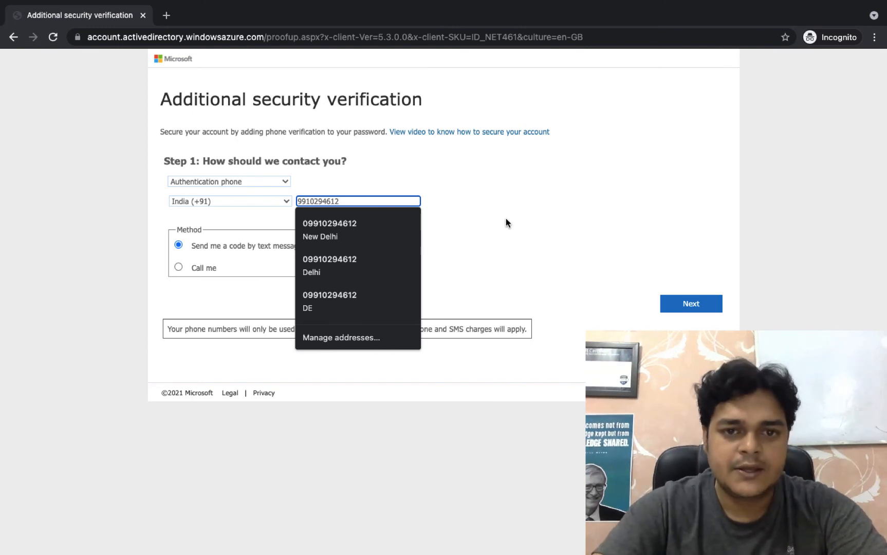
pyautogui.click(522, 231)
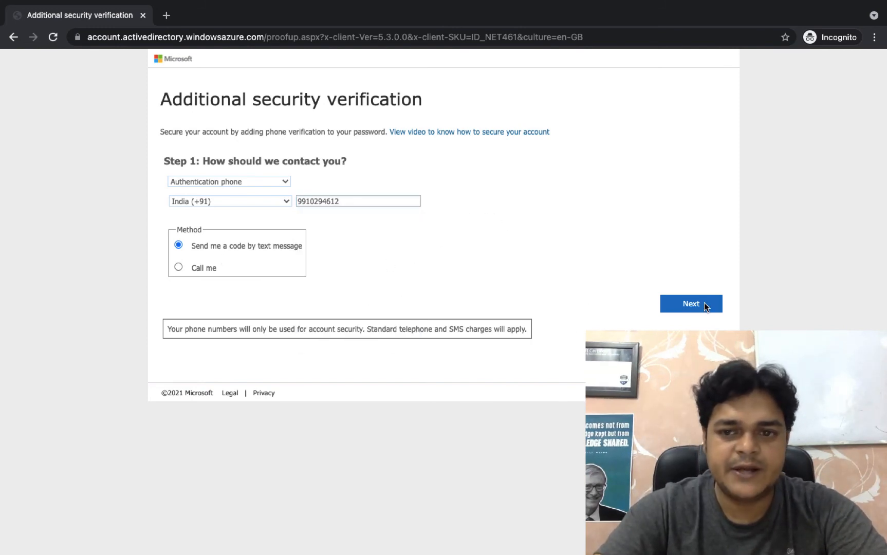
pyautogui.click(688, 306)
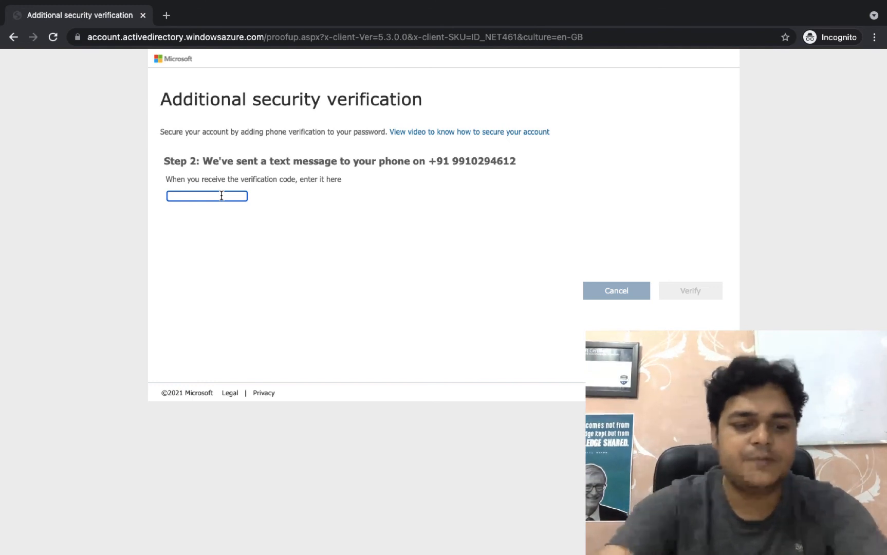
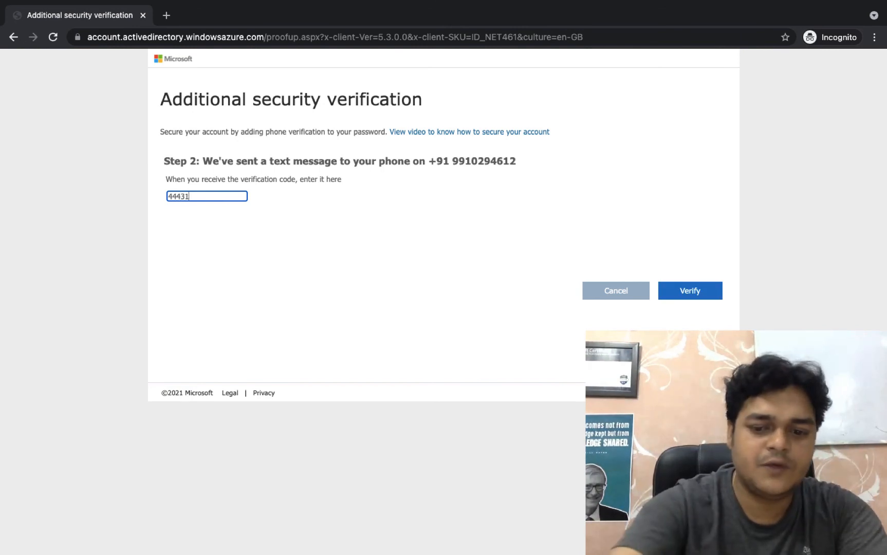
# - Enter the texted verification code, verify it, and finish the setup
pyautogui.click(702, 289)
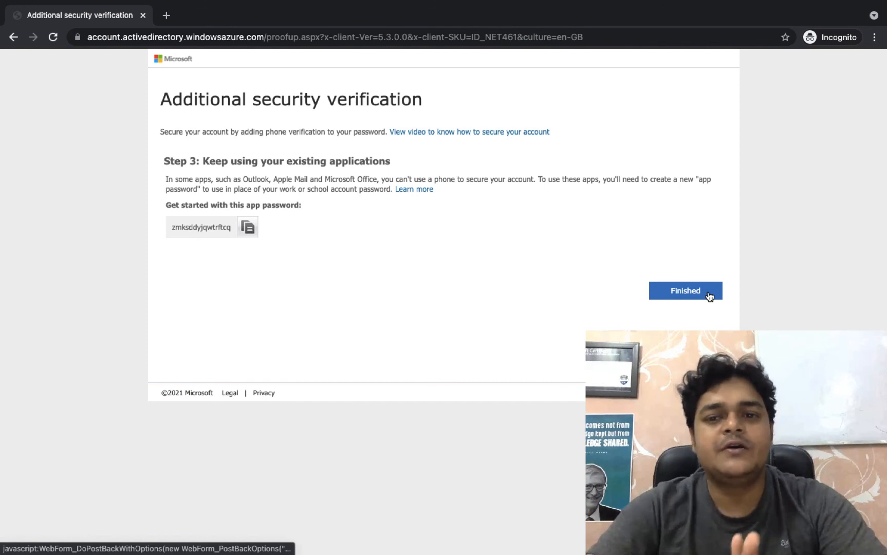
pyautogui.click(709, 295)
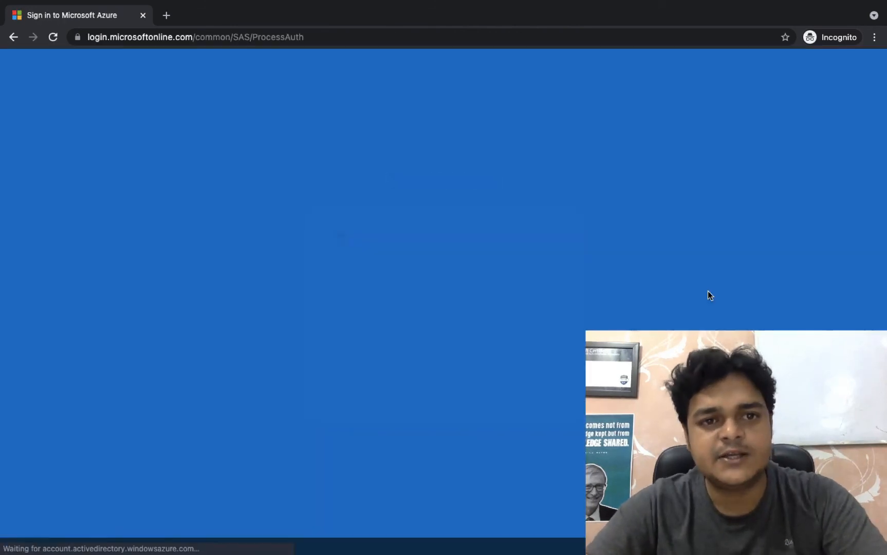
# - Stay signed in, open Welcome to Azure! from All services, then switch to the desktop
pyautogui.click(530, 392)
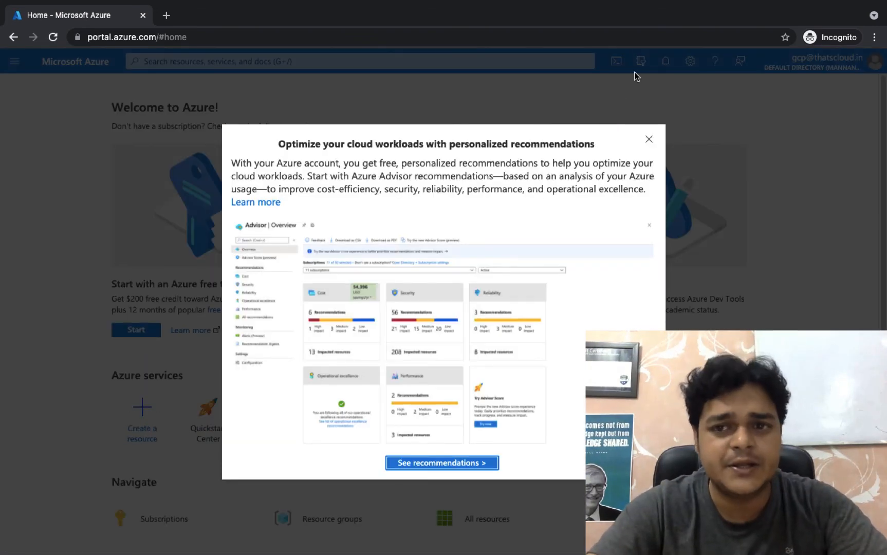
pyautogui.click(648, 139)
pyautogui.click(735, 416)
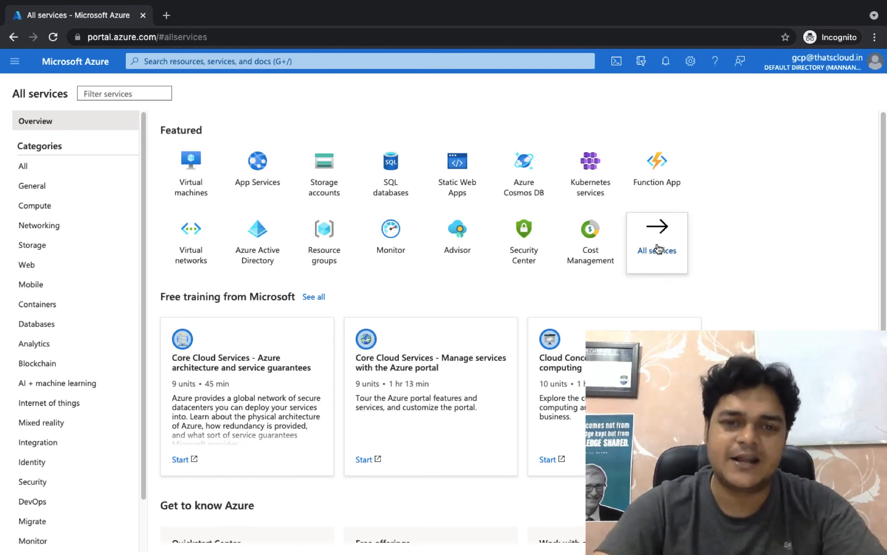
pyautogui.click(658, 249)
pyautogui.click(752, 157)
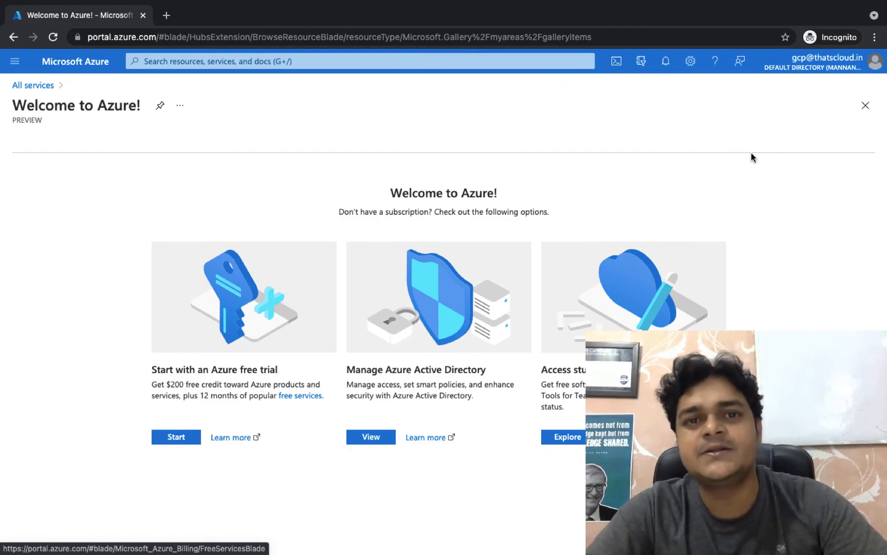
pyautogui.hotkey('ctrl', 'Left')
pyautogui.hotkey('ctrl', 'Left')
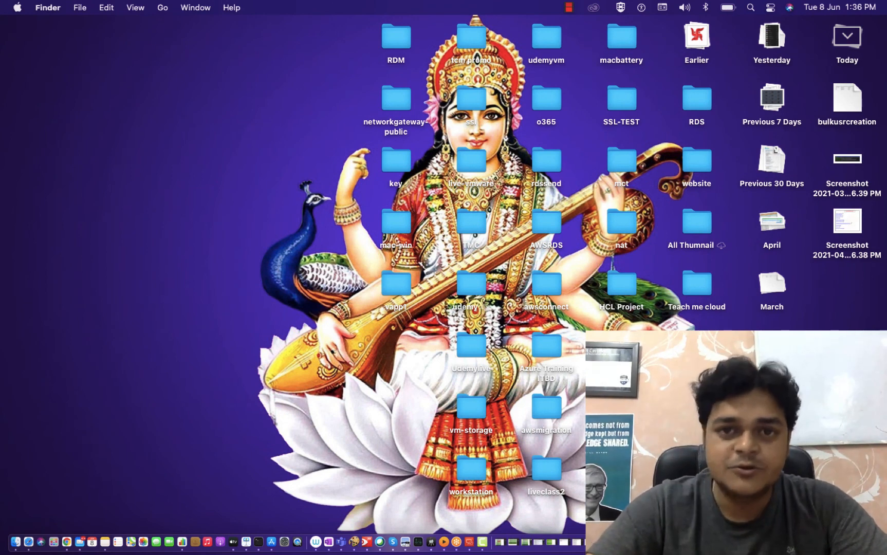
# - Confirm gcp shows MFA Enabled, then bring up Camtasia's Dock menu to stop recording
pyautogui.hotkey('ctrl', 'Right')
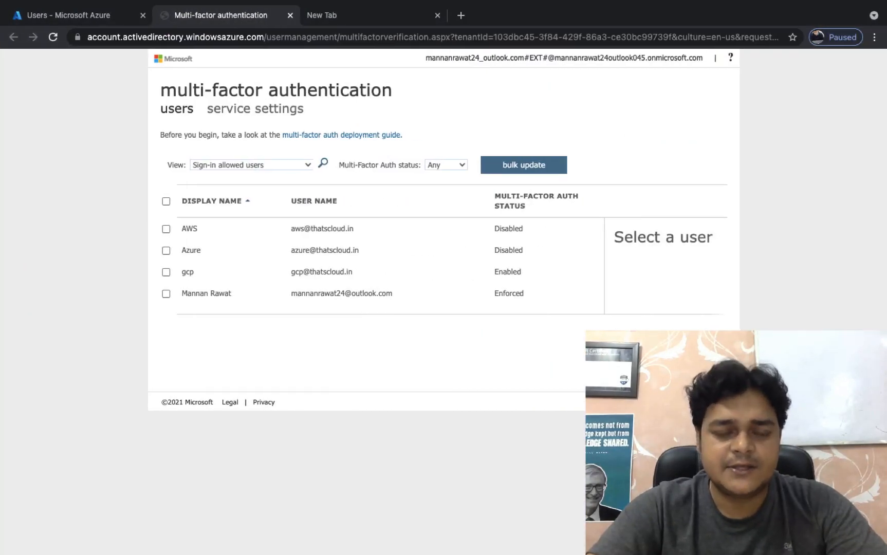
pyautogui.hotkey('ctrl', 'Left')
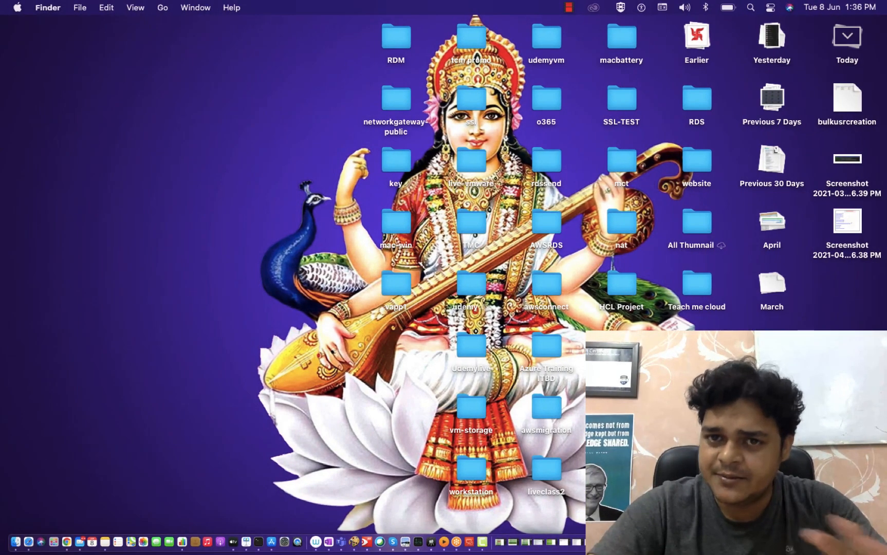
pyautogui.rightClick(482, 542)
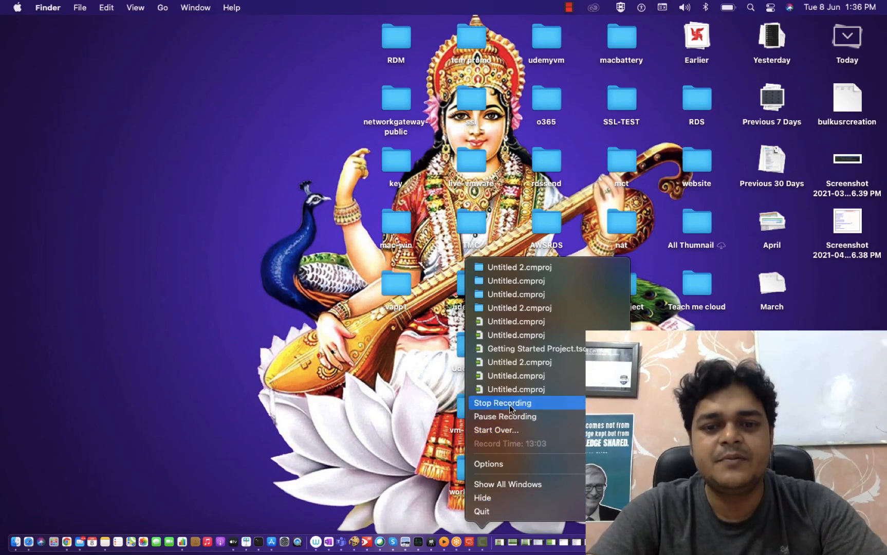